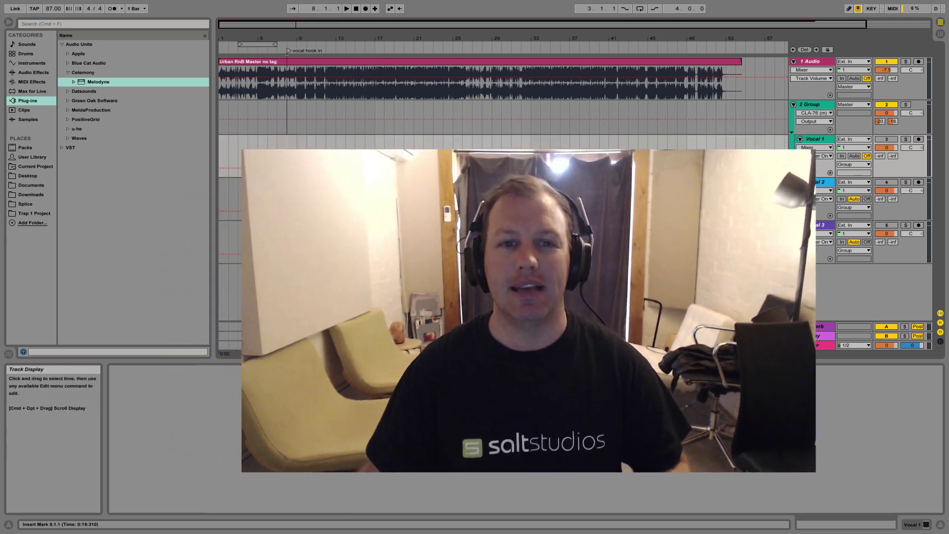
# Play the backing track from the vocal hook marker at bar 8 and stop playback after a short listen.
pyautogui.click(389, 155)
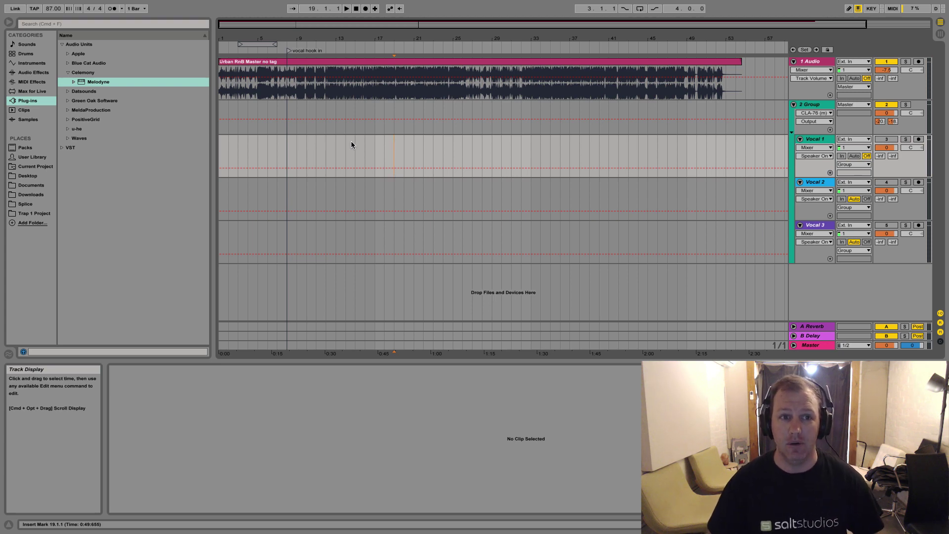
pyautogui.click(290, 152)
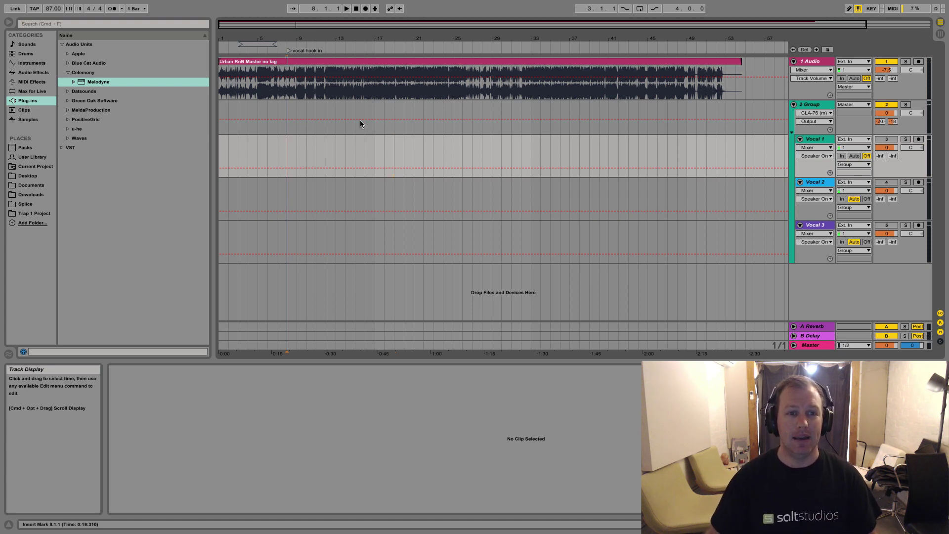
pyautogui.click(347, 10)
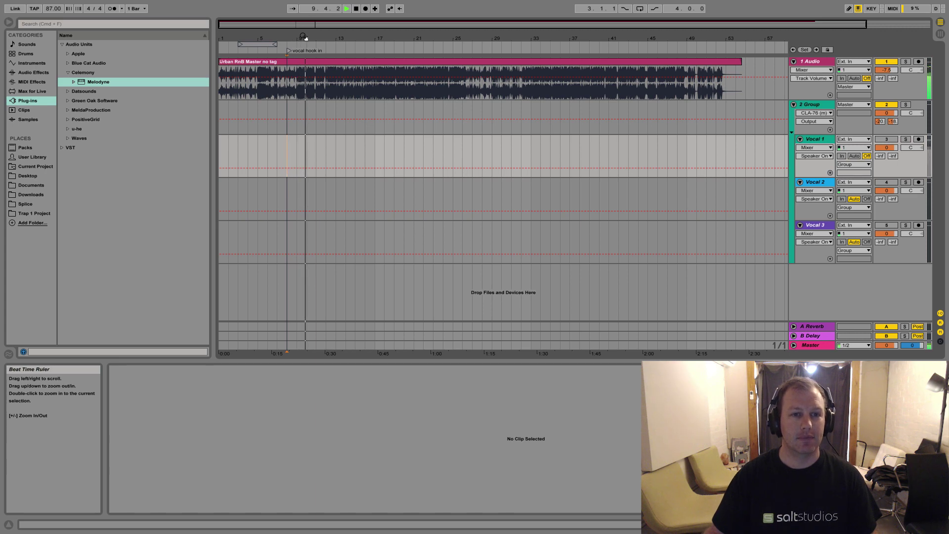
pyautogui.click(356, 9)
pyautogui.moveTo(296, 39); pyautogui.dragTo(302, 45)
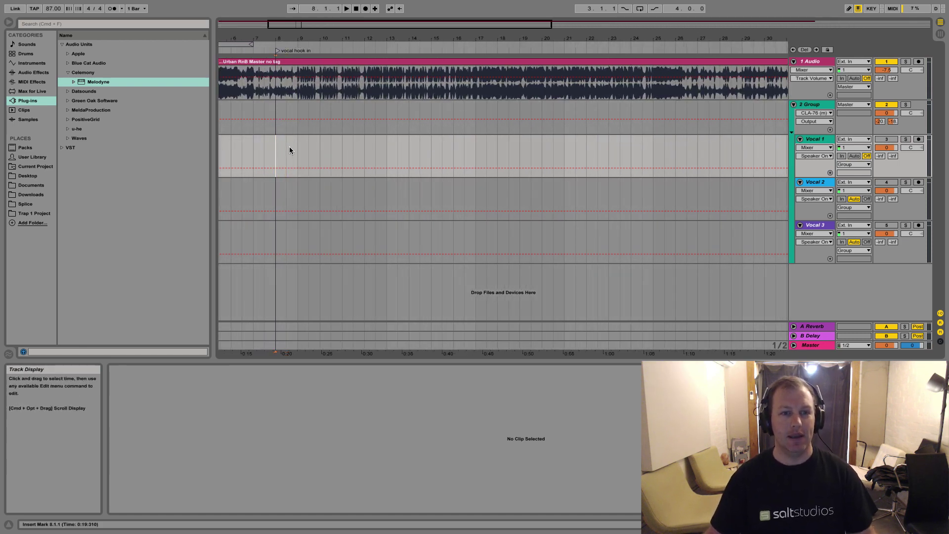
pyautogui.click(814, 140)
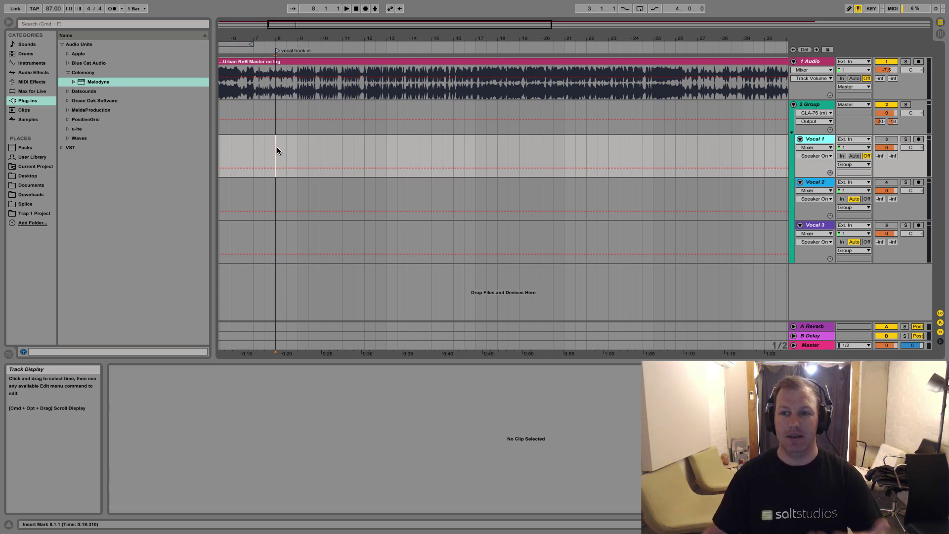
pyautogui.click(277, 200)
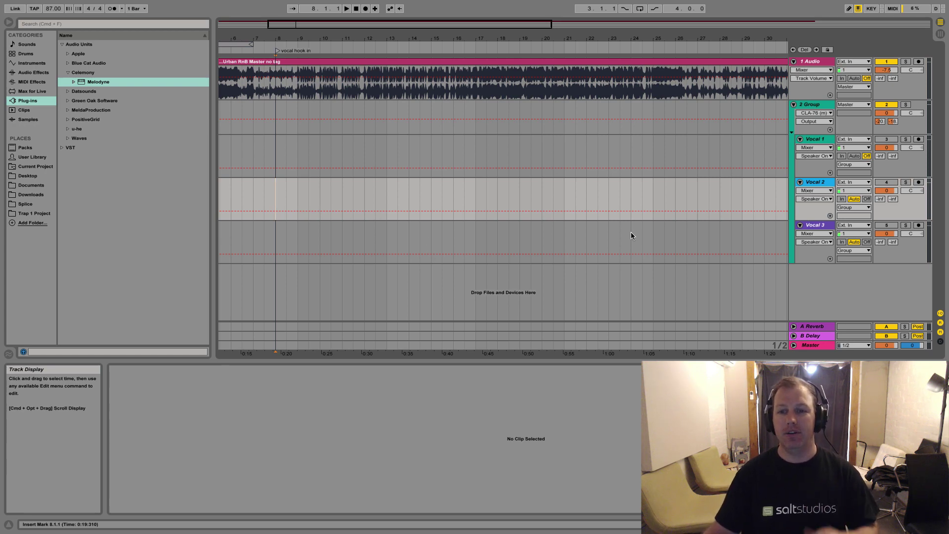
pyautogui.click(285, 236)
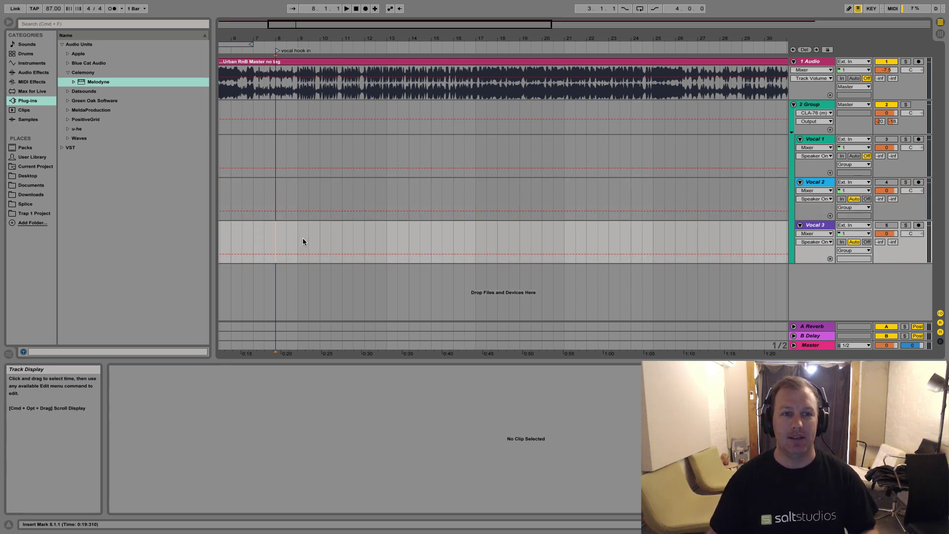
# Activate and arm the Vocal 1 track, record a vocal take over the hook starting from bar 8, and stop around bar 13.
pyautogui.click(282, 145)
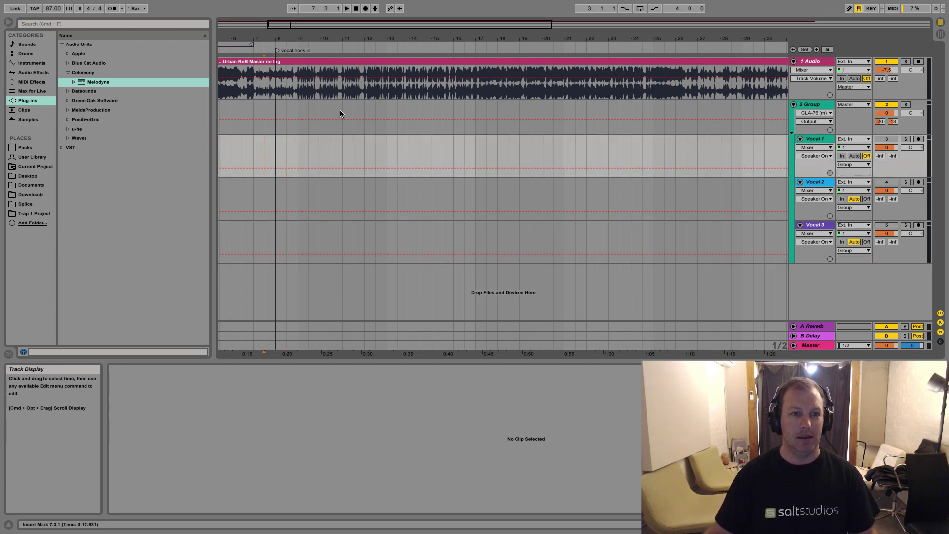
pyautogui.click(889, 140)
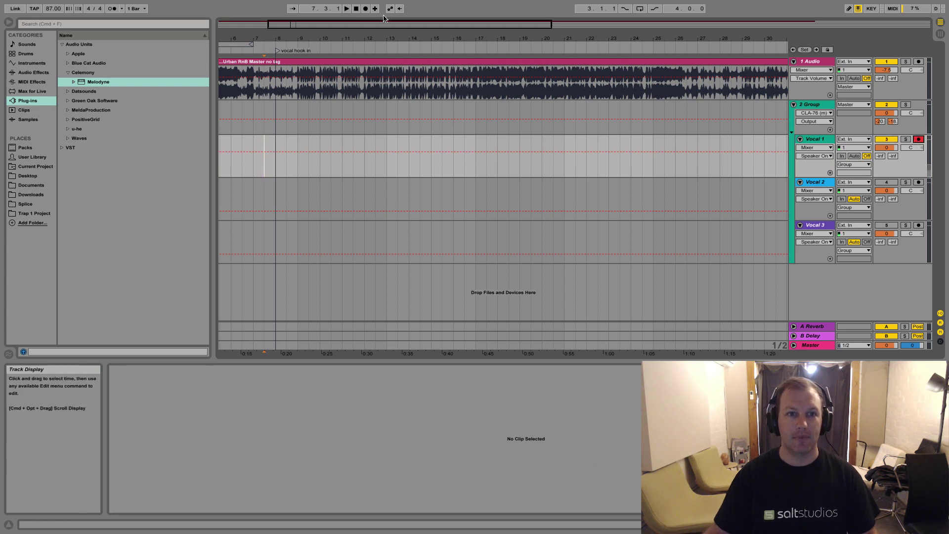
pyautogui.click(365, 9)
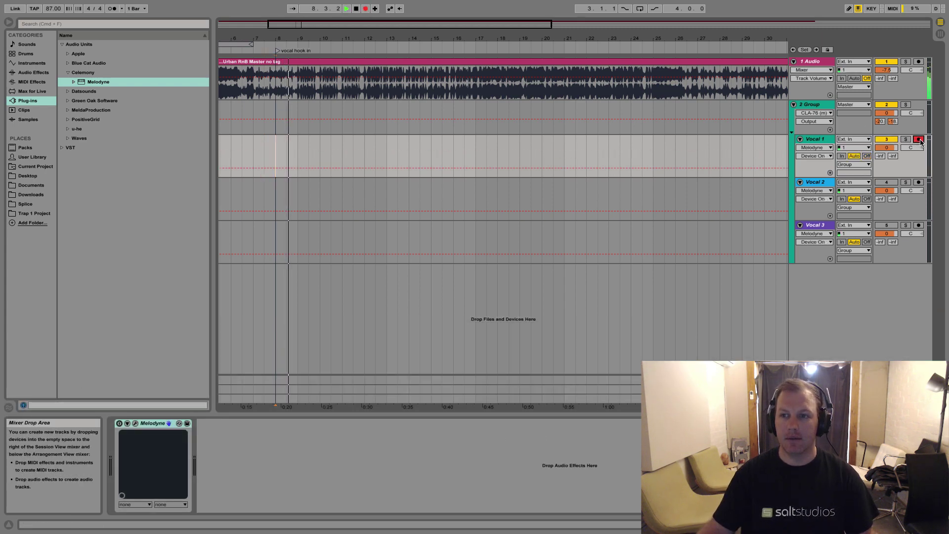
pyautogui.click(918, 139)
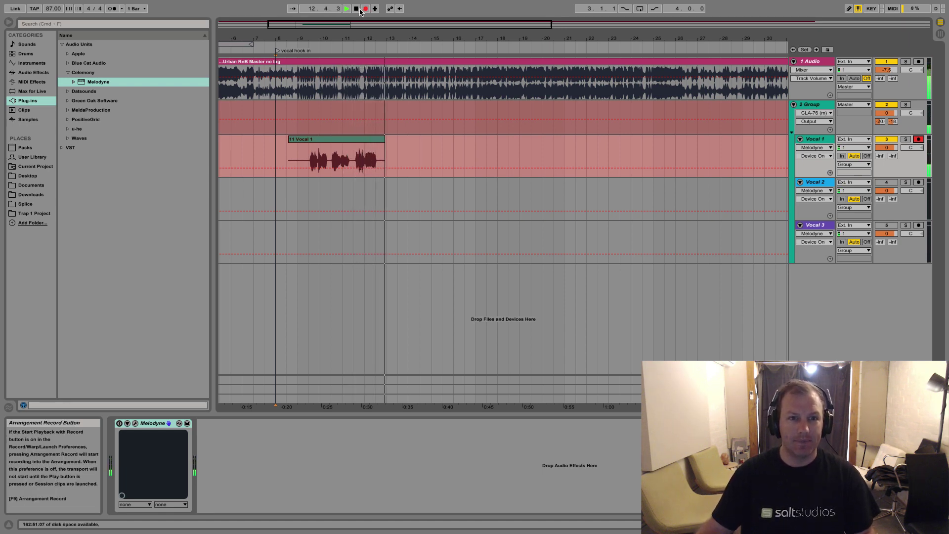
pyautogui.press('space')
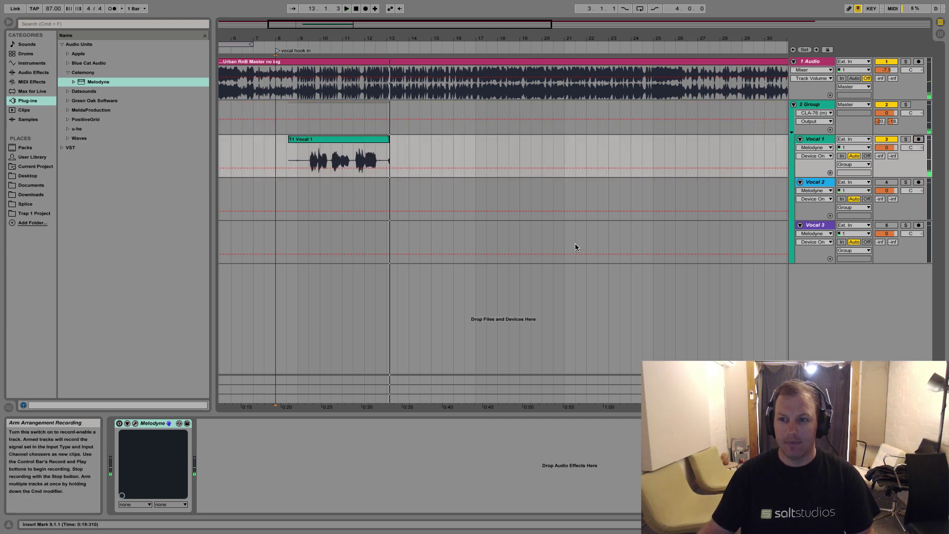
# Trim the Vocal 1 clip so it spans bar 9 to bar 13, and deactivate the Vocal 1 track.
pyautogui.click(382, 145)
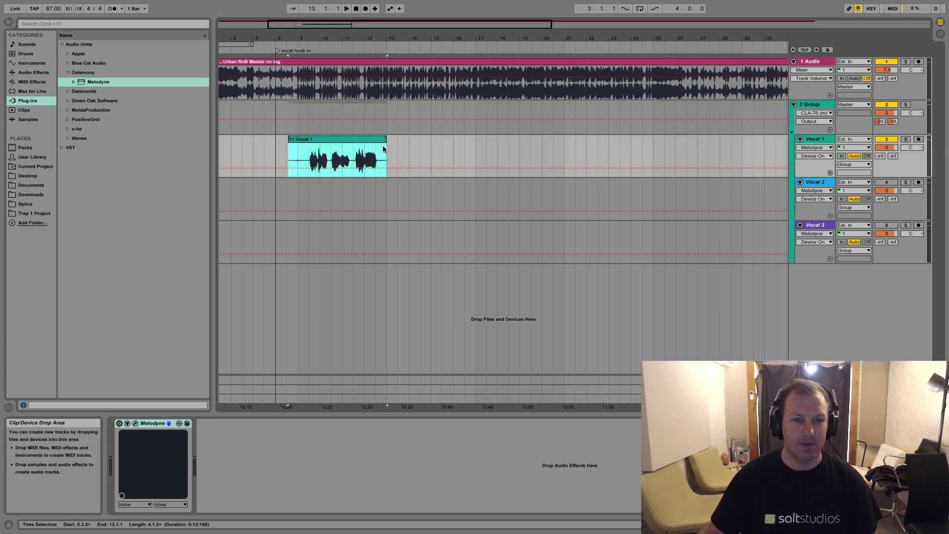
pyautogui.moveTo(289, 140); pyautogui.dragTo(298, 140)
pyautogui.click(302, 201)
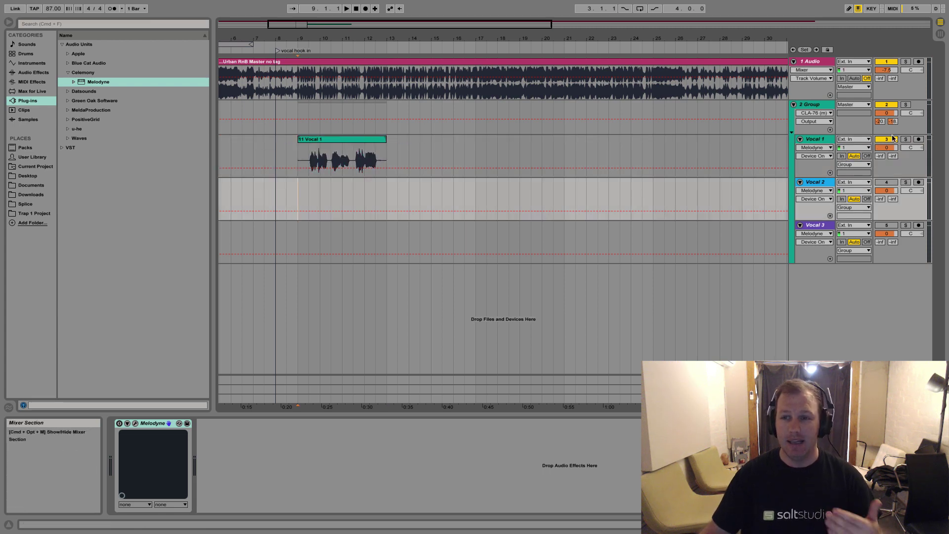
pyautogui.click(886, 140)
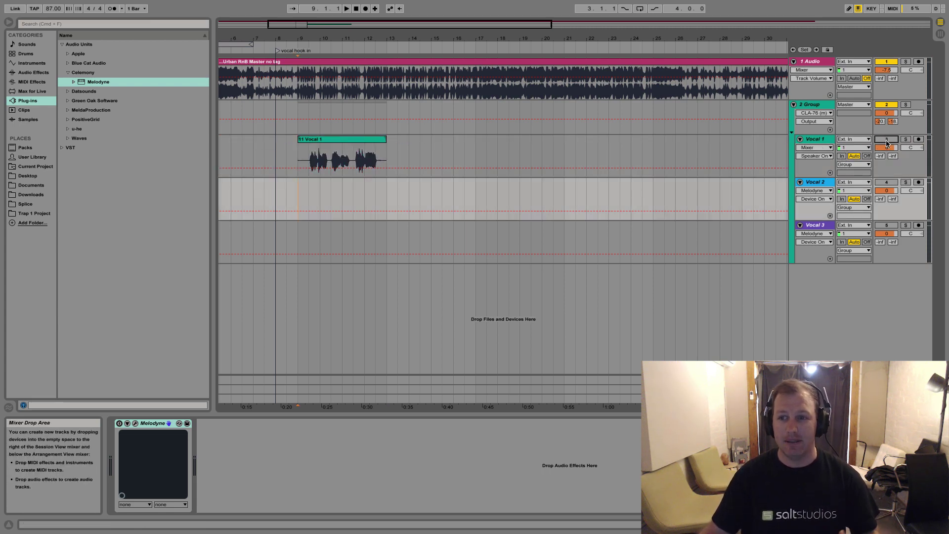
# Record a take on the activated Vocal 2 track from bar 8 to about bar 13 and trim the clip's start to bar 9.
pyautogui.click(886, 182)
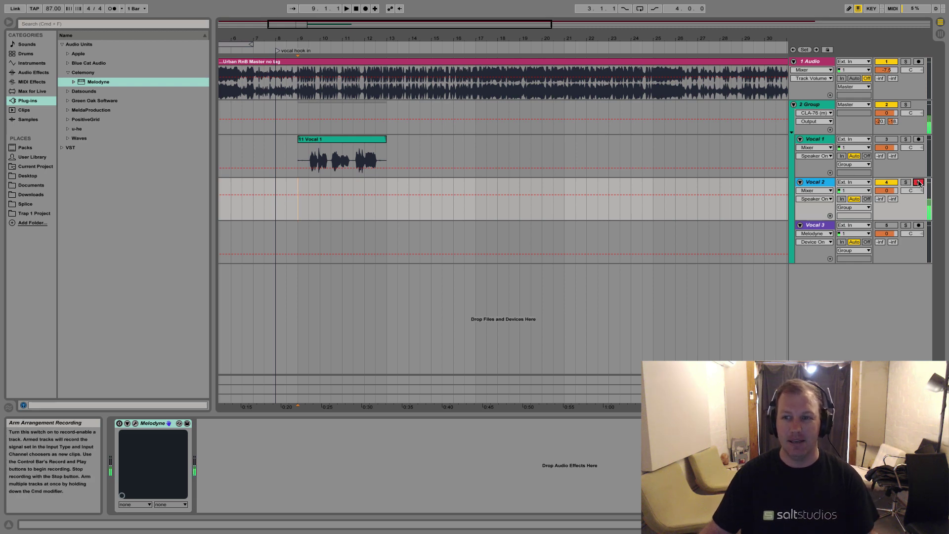
pyautogui.click(365, 8)
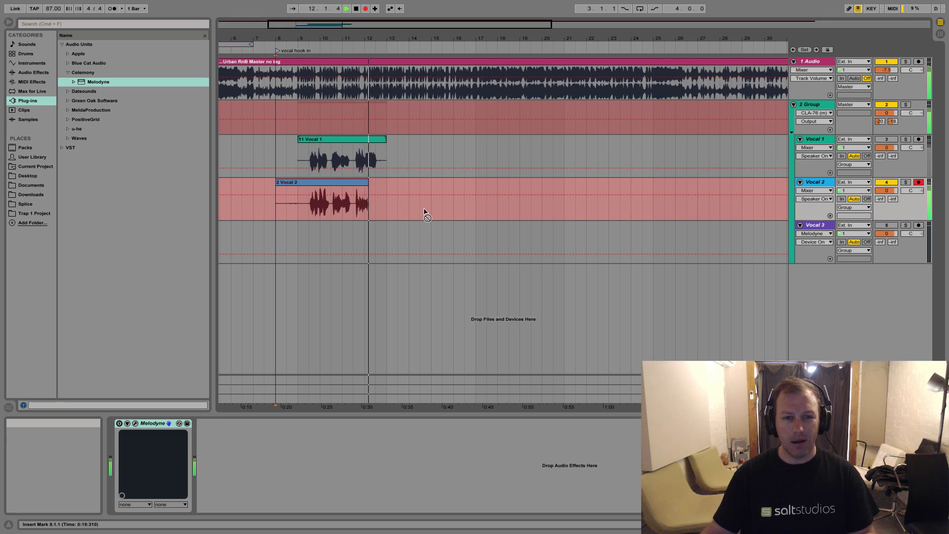
pyautogui.click(356, 8)
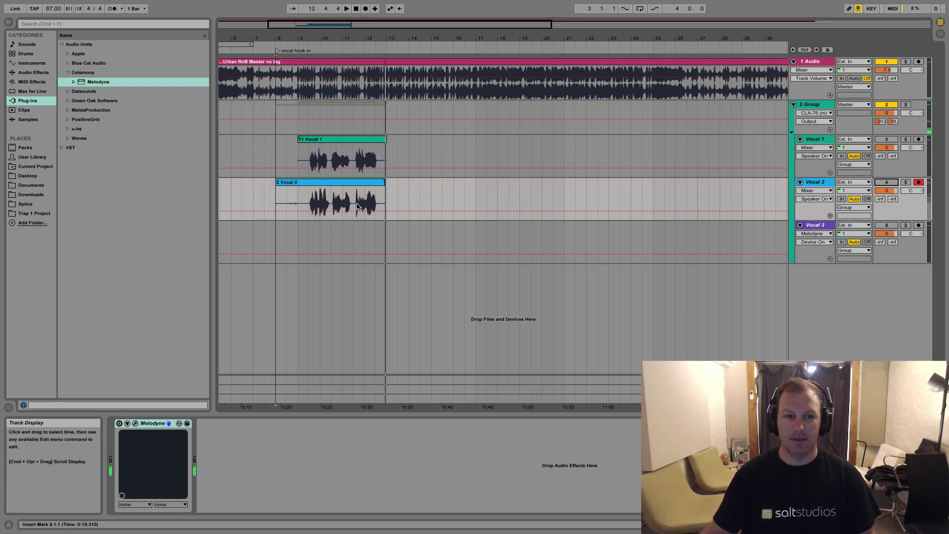
pyautogui.moveTo(278, 186); pyautogui.dragTo(298, 187)
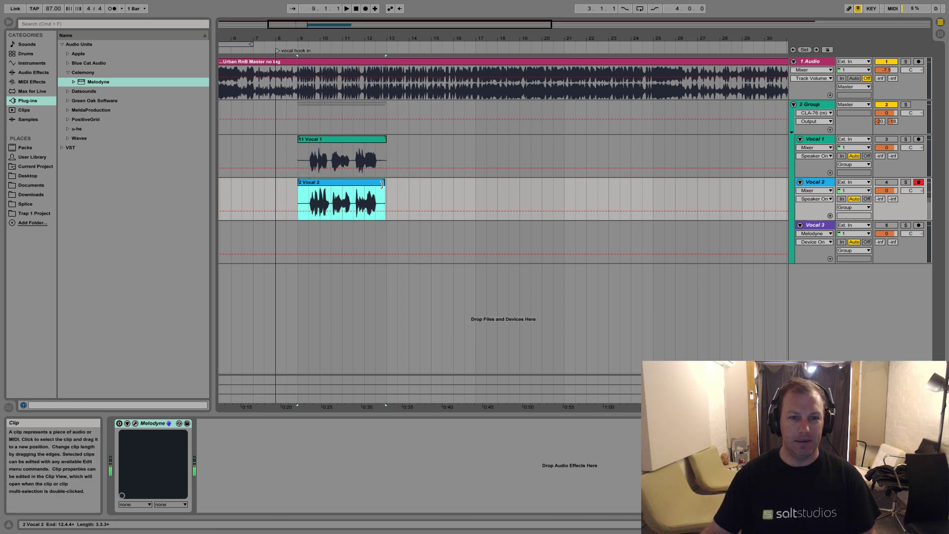
# Record a take on the armed, activated Vocal 3 track from bar 8 to about bar 13 and trim its start to bar 9.
pyautogui.click(918, 226)
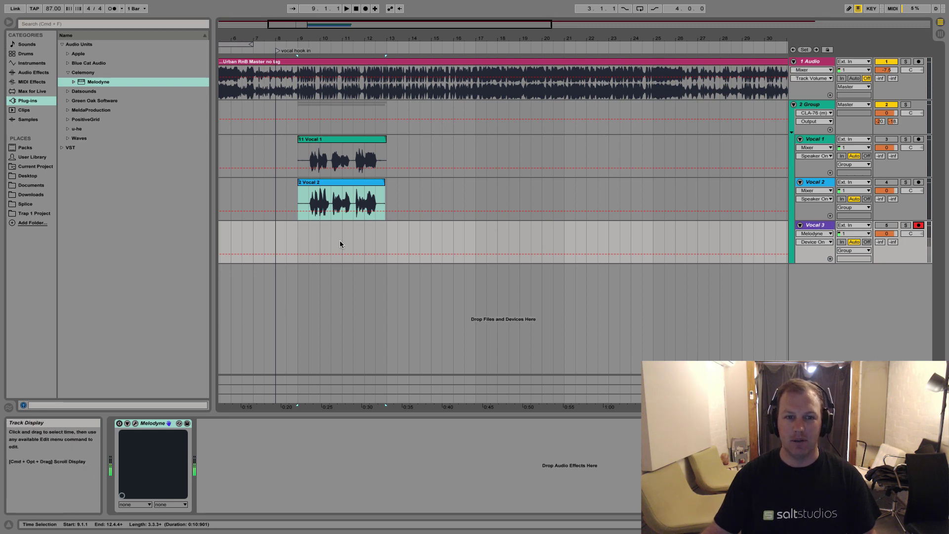
pyautogui.click(279, 243)
pyautogui.click(889, 226)
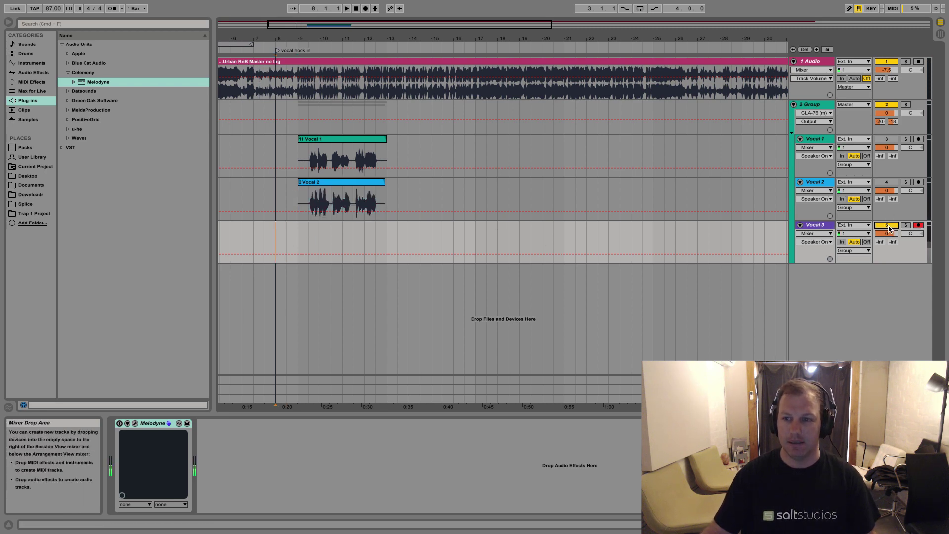
pyautogui.click(366, 8)
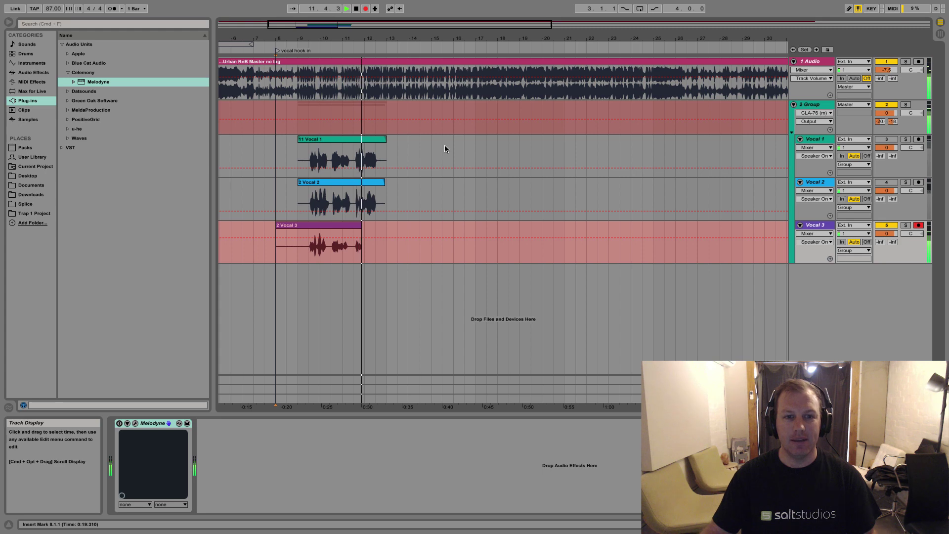
pyautogui.click(356, 8)
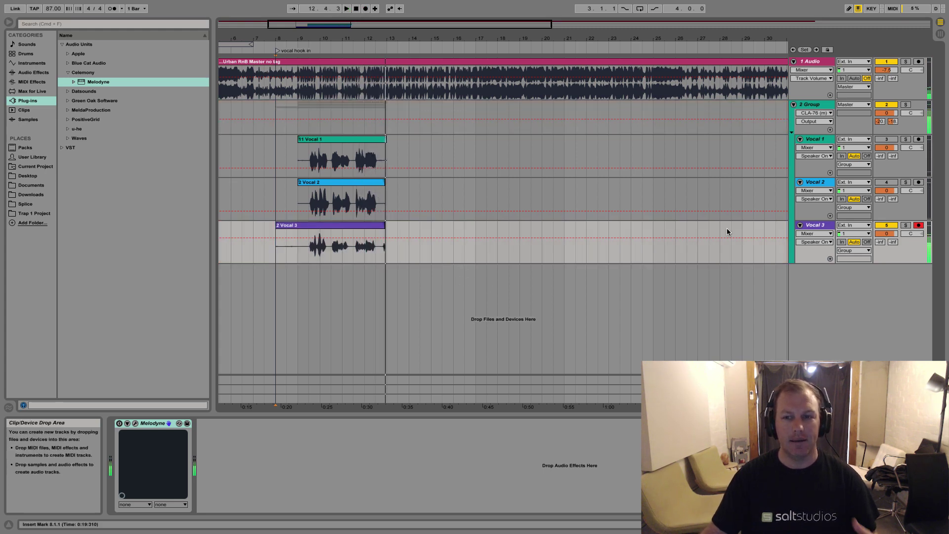
pyautogui.click(386, 225)
pyautogui.moveTo(276, 225); pyautogui.dragTo(298, 226)
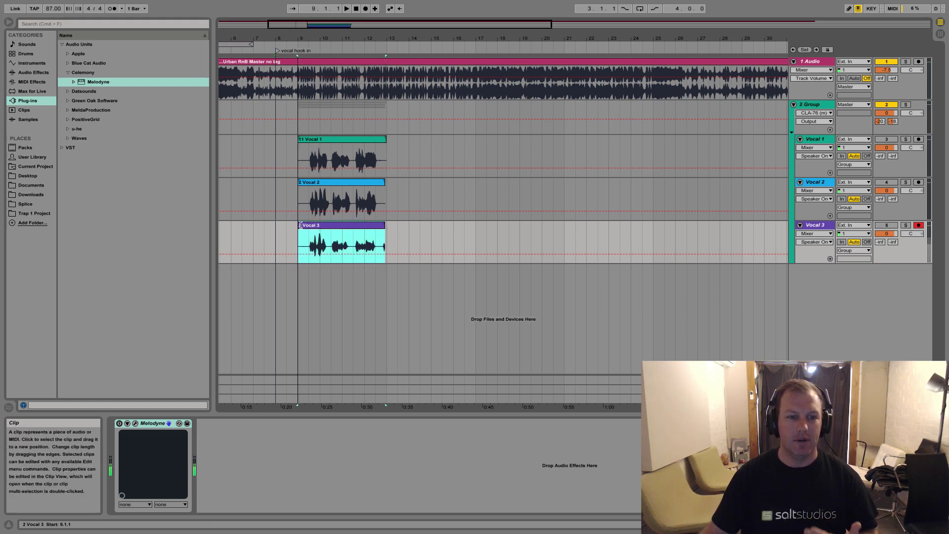
# Disarm recording on the Vocal 3 track and select the Vocal 1 track.
pyautogui.click(827, 142)
pyautogui.click(824, 228)
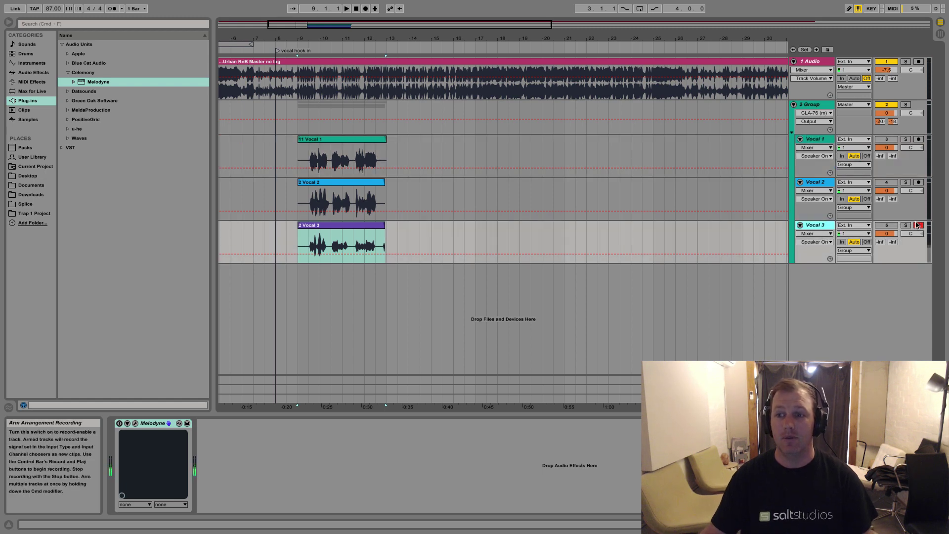
pyautogui.click(823, 140)
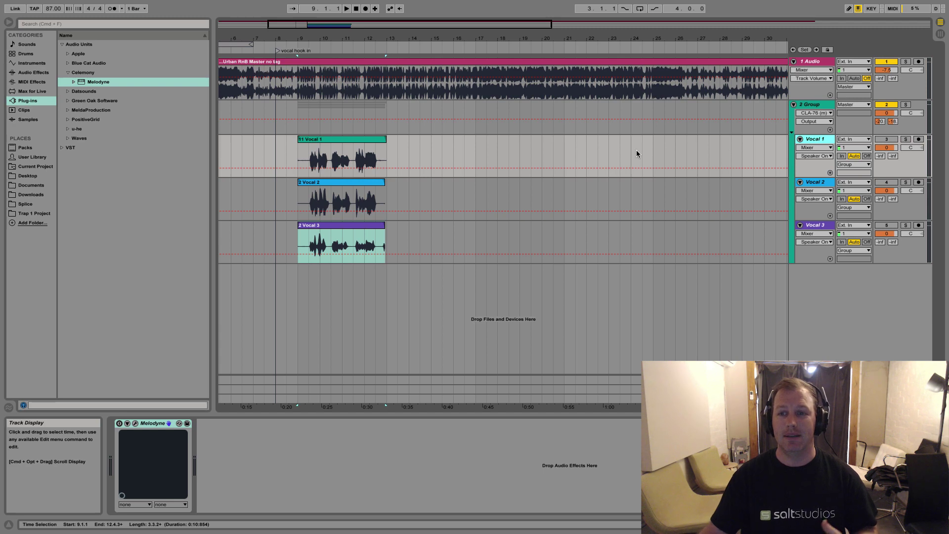
pyautogui.click(352, 140)
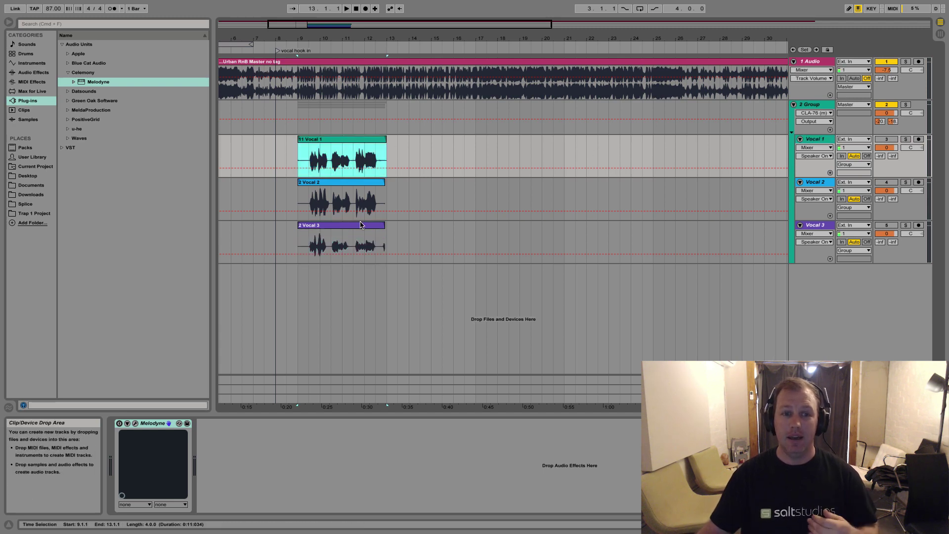
pyautogui.click(344, 183)
pyautogui.click(339, 225)
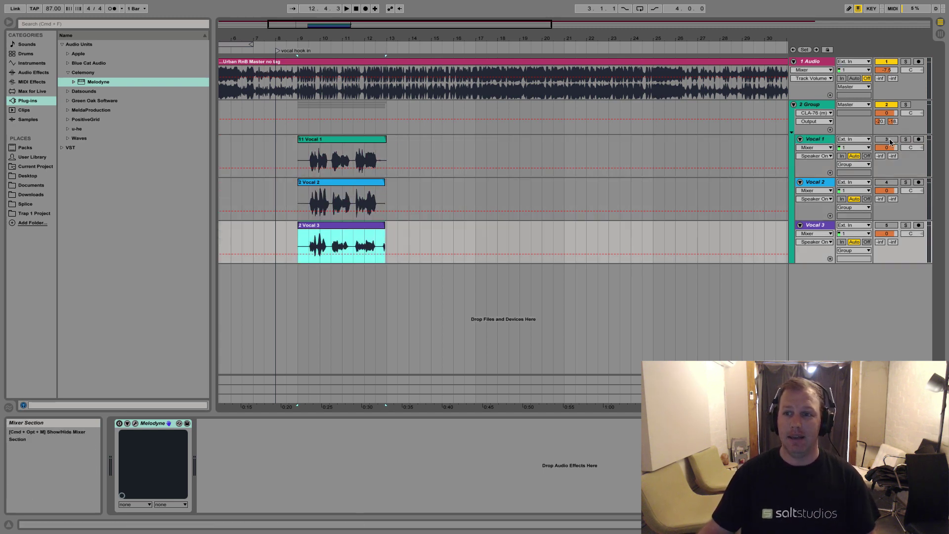
# Reactivate the Vocal 1 track and make it the selected track.
pyautogui.click(879, 141)
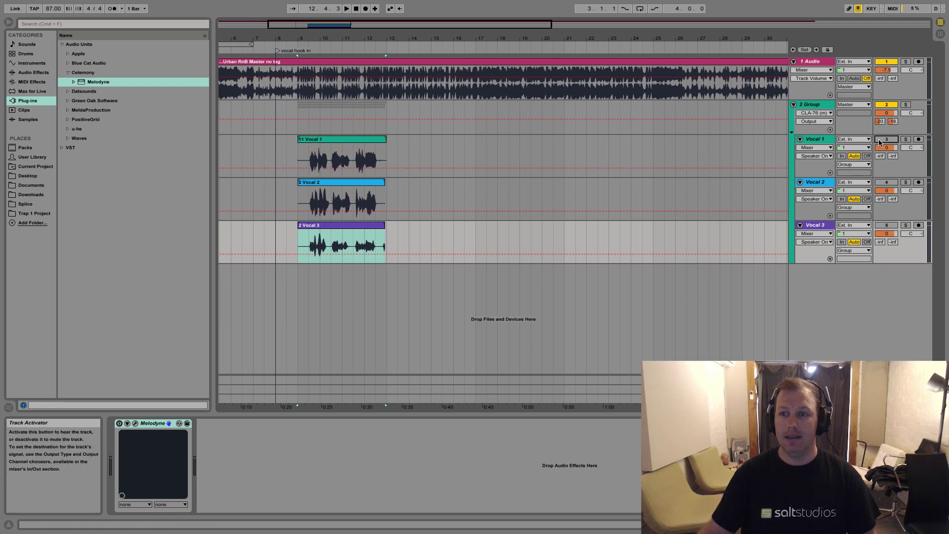
pyautogui.click(889, 141)
pyautogui.click(375, 147)
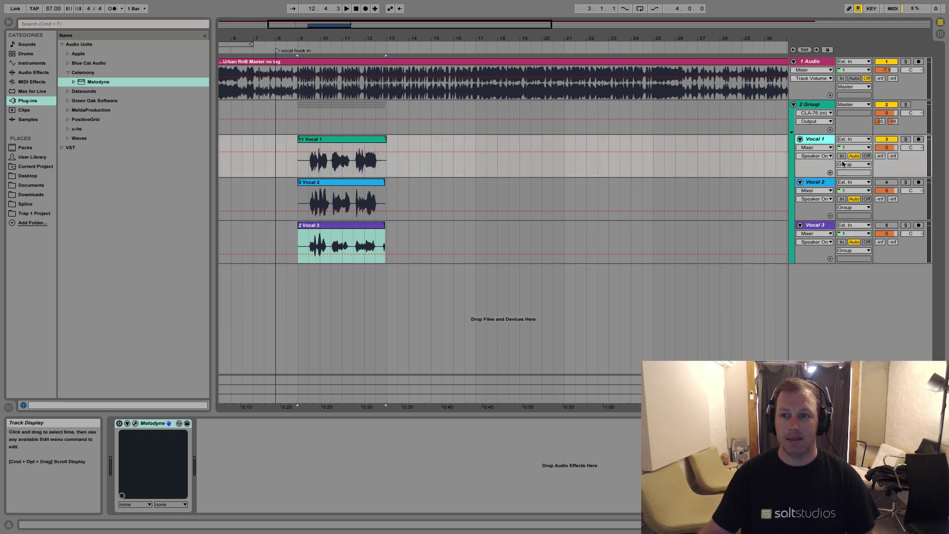
# Switch on the Melodyne device on Vocal 1, enable Transfer in its editor, and close the editor window.
pyautogui.click(119, 424)
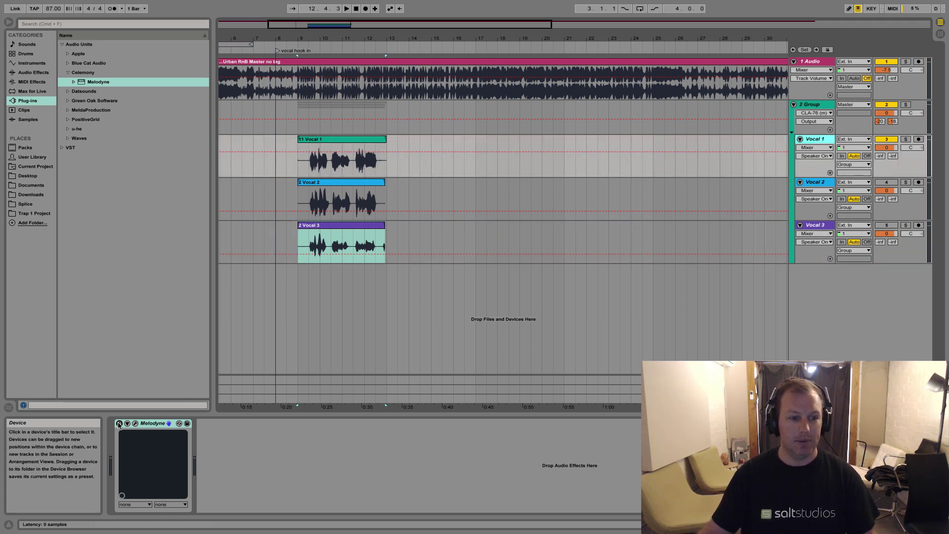
pyautogui.click(134, 423)
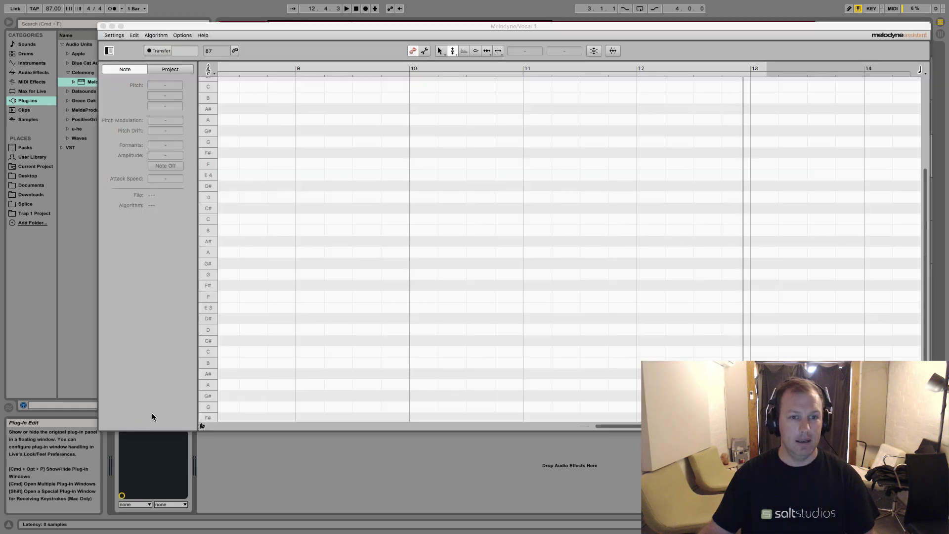
pyautogui.click(159, 52)
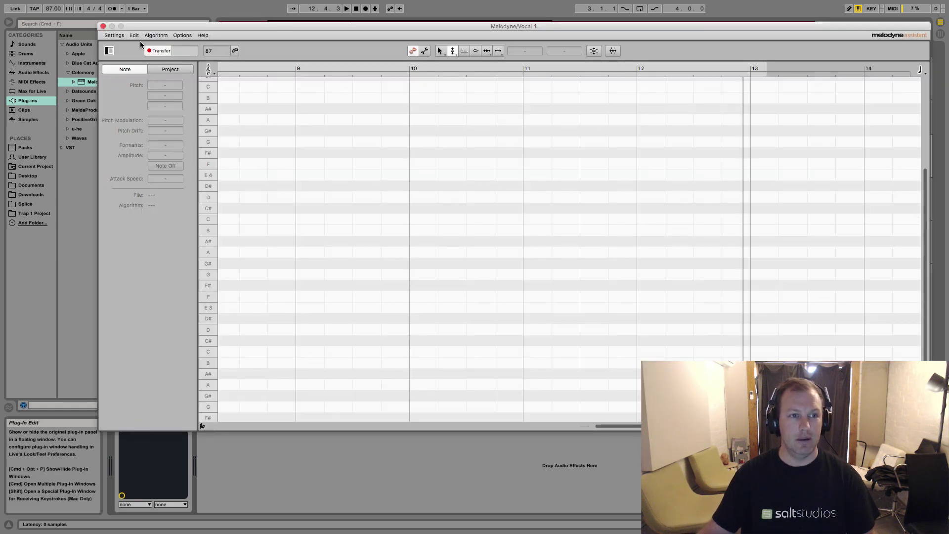
pyautogui.click(102, 26)
# Transfer the Vocal 1 take into Melodyne by playing from bar 9, and reopen its editor to show the detected notes.
pyautogui.click(296, 164)
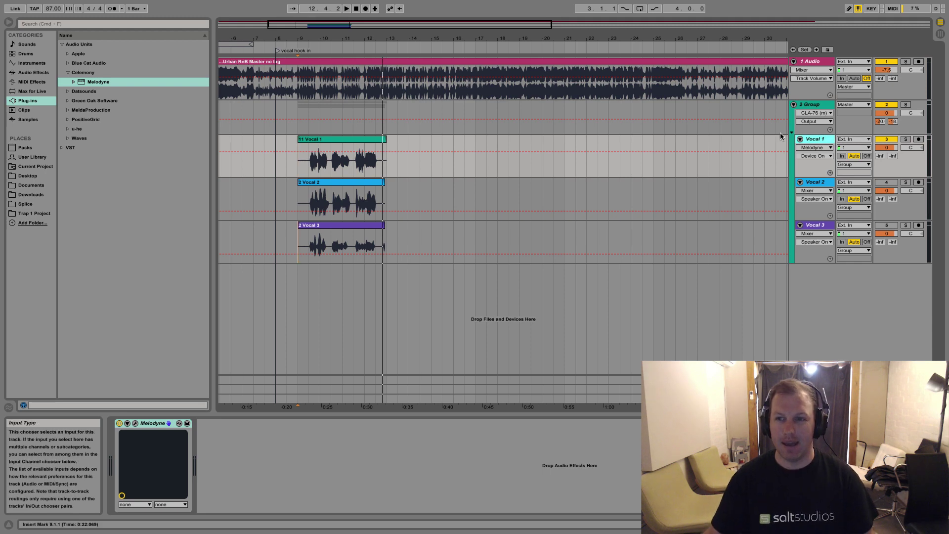
pyautogui.click(136, 423)
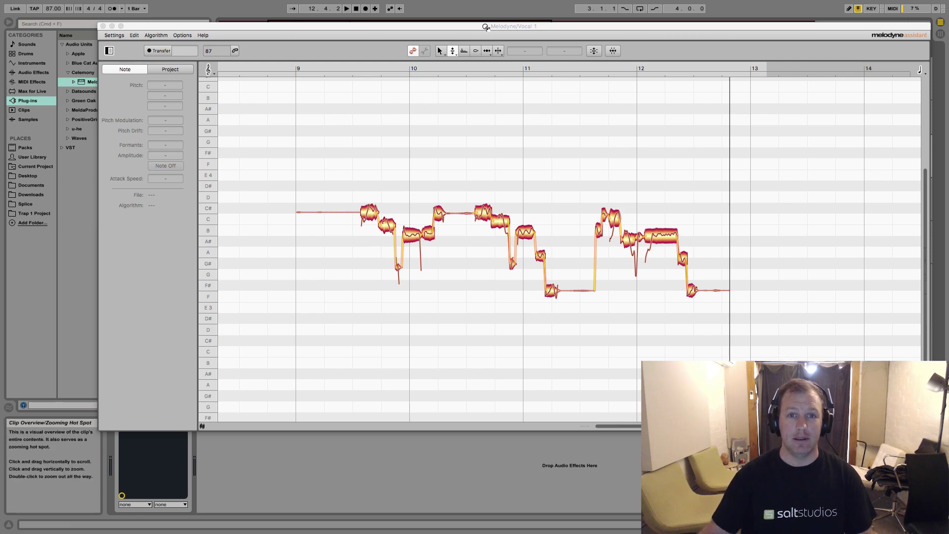
pyautogui.moveTo(479, 24); pyautogui.dragTo(446, 25)
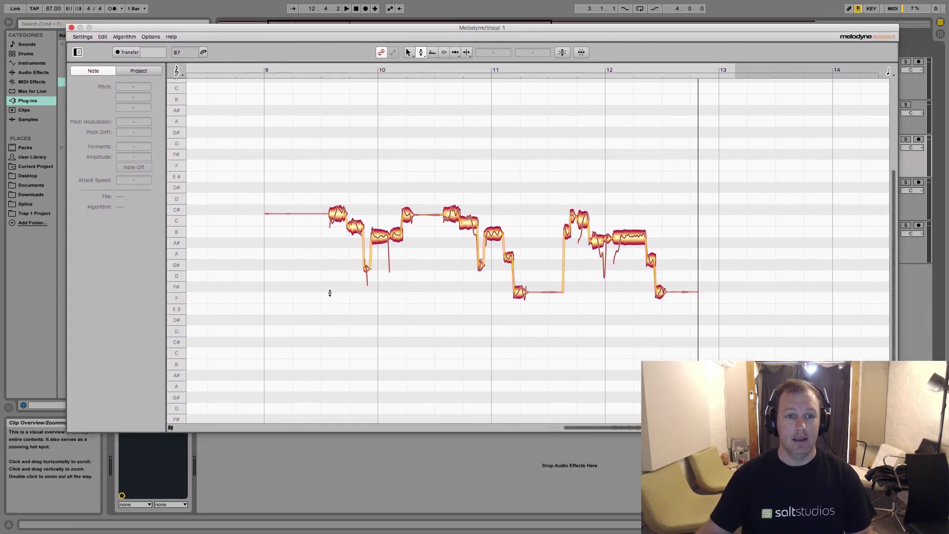
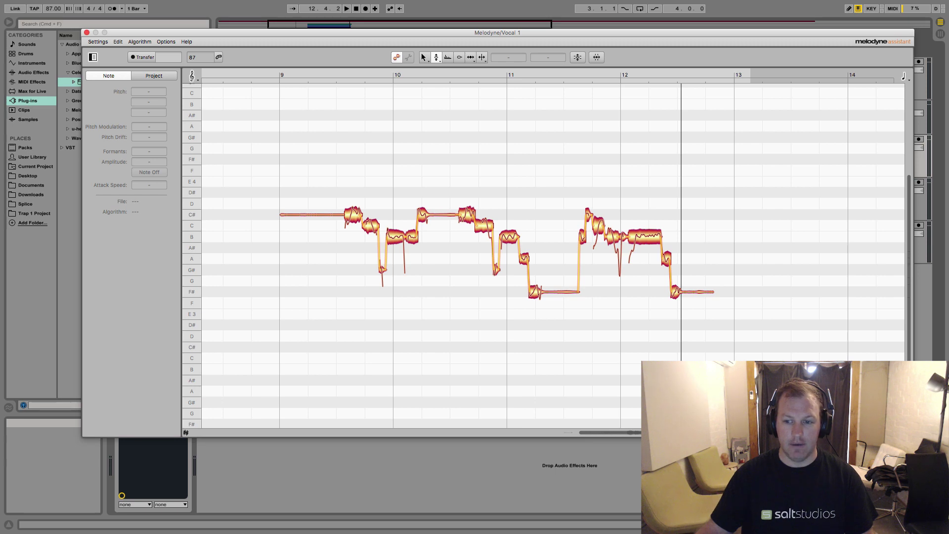
# Raise the low note just before bar 10 in the Vocal 1 take to A3.
pyautogui.moveTo(860, 433); pyautogui.dragTo(680, 432)
pyautogui.doubleClick(598, 326)
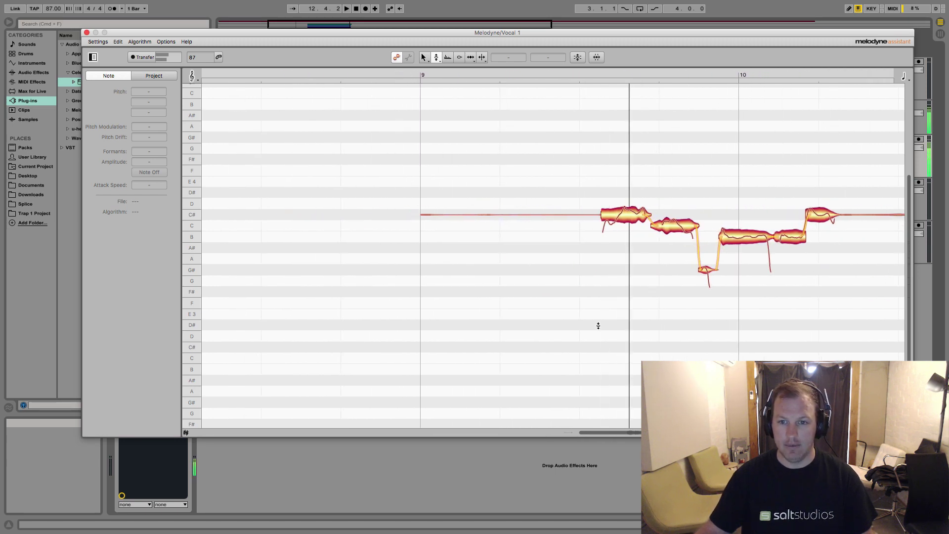
pyautogui.click(707, 271)
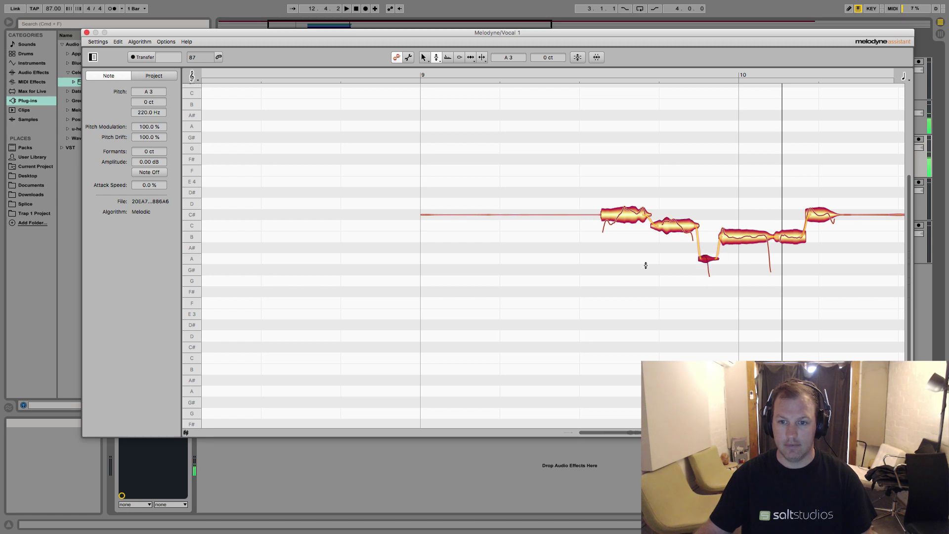
# Separate the C4 note ahead of bar 10 into three parts and tune the first part to C#4.
pyautogui.rightClick(656, 279)
pyautogui.click(699, 280)
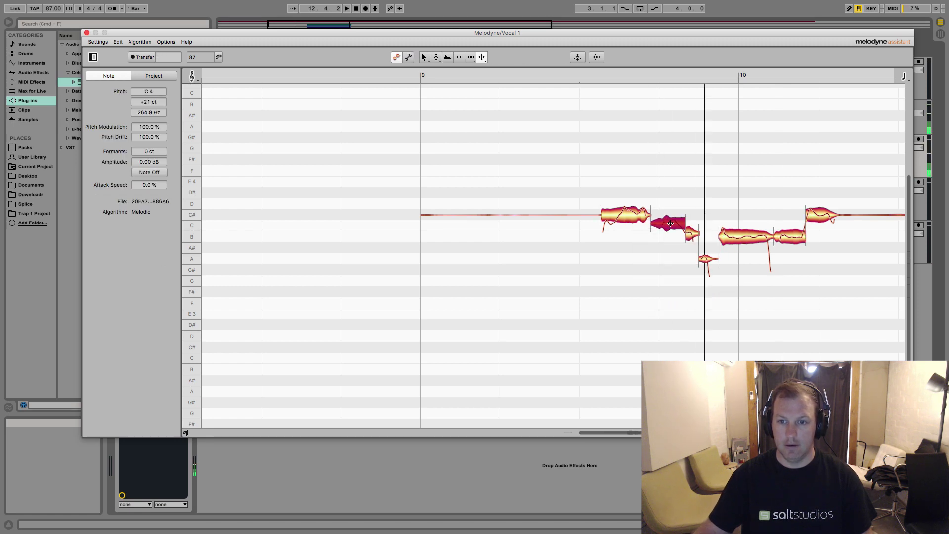
pyautogui.rightClick(674, 222)
pyautogui.click(610, 307)
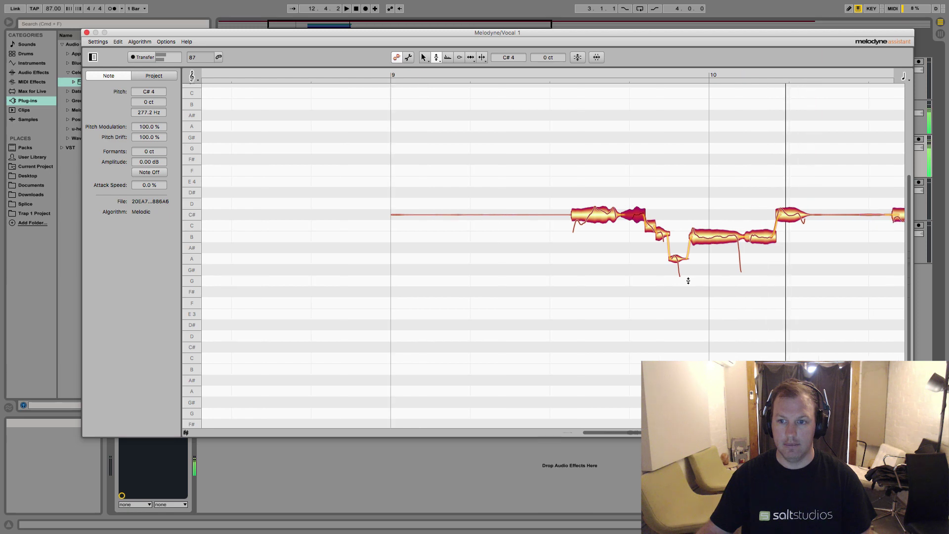
# Close the Melodyne editor and play back the edited Vocal 1 take to check the pitch changes.
pyautogui.click(87, 33)
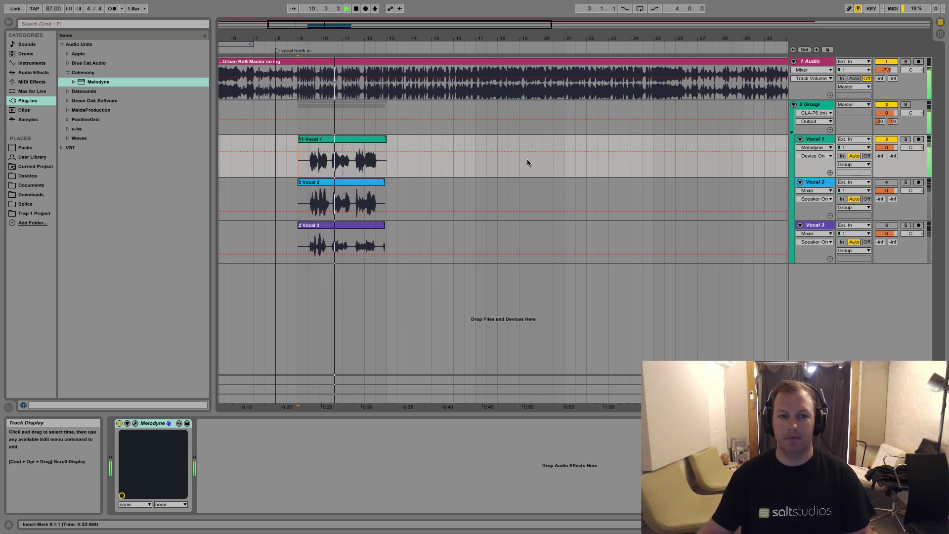
pyautogui.click(330, 172)
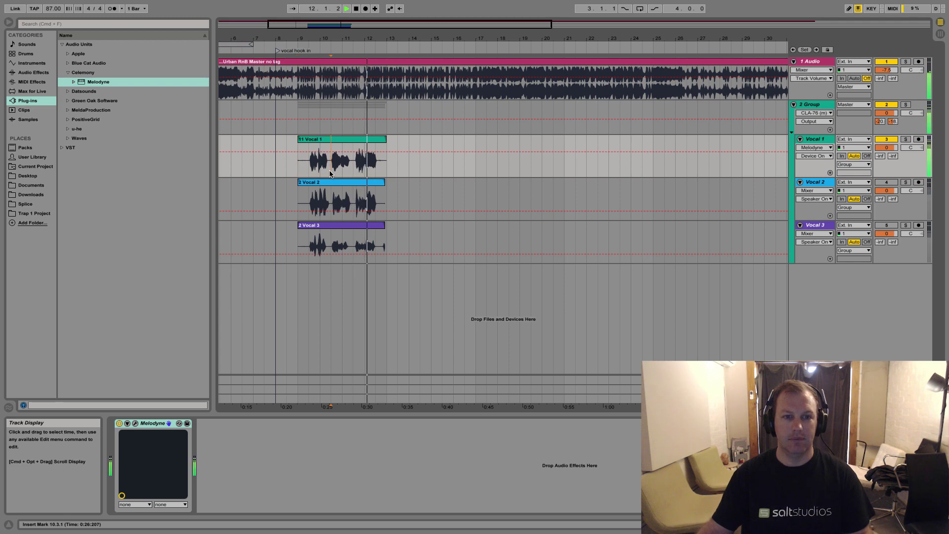
pyautogui.click(352, 173)
pyautogui.click(372, 146)
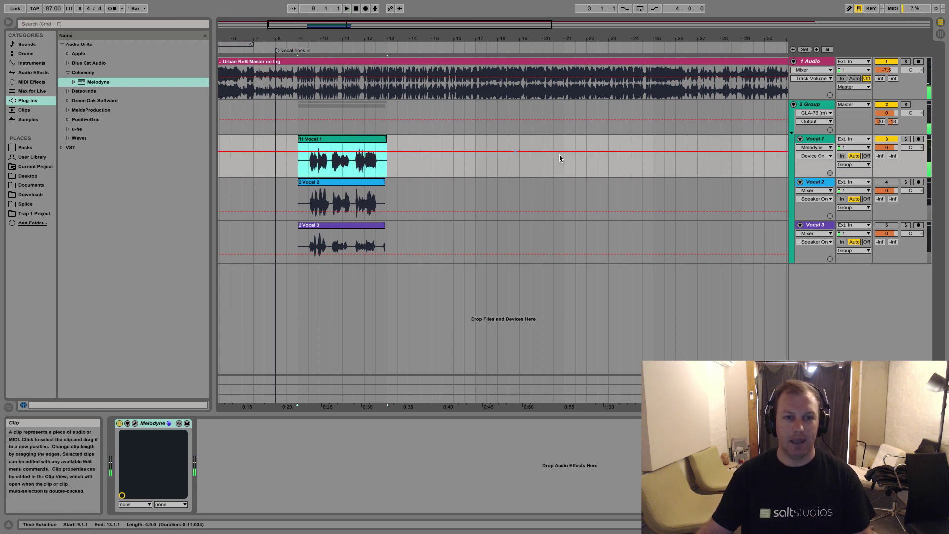
pyautogui.press('space')
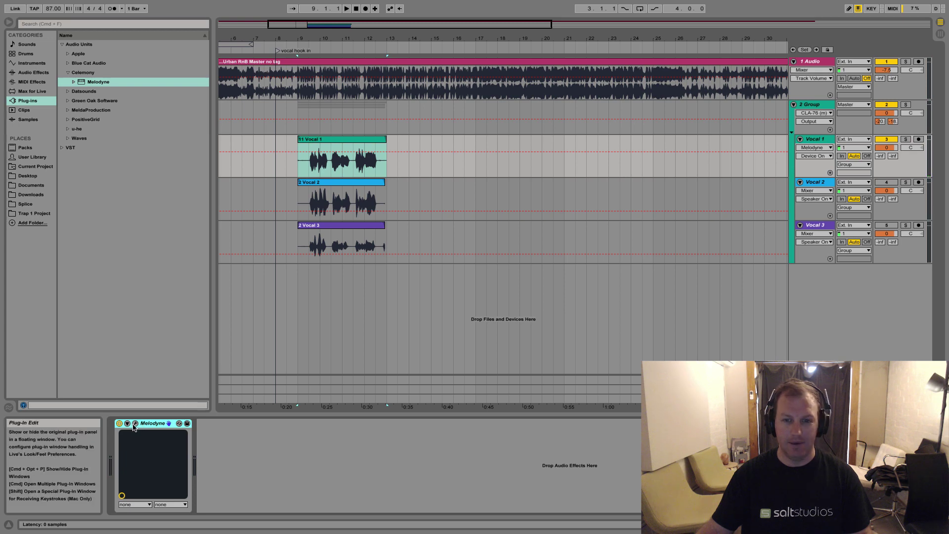
# Reopen the editor, split the B3 note just before bar 12, and place its first part on B3 and its second near A3.
pyautogui.click(134, 424)
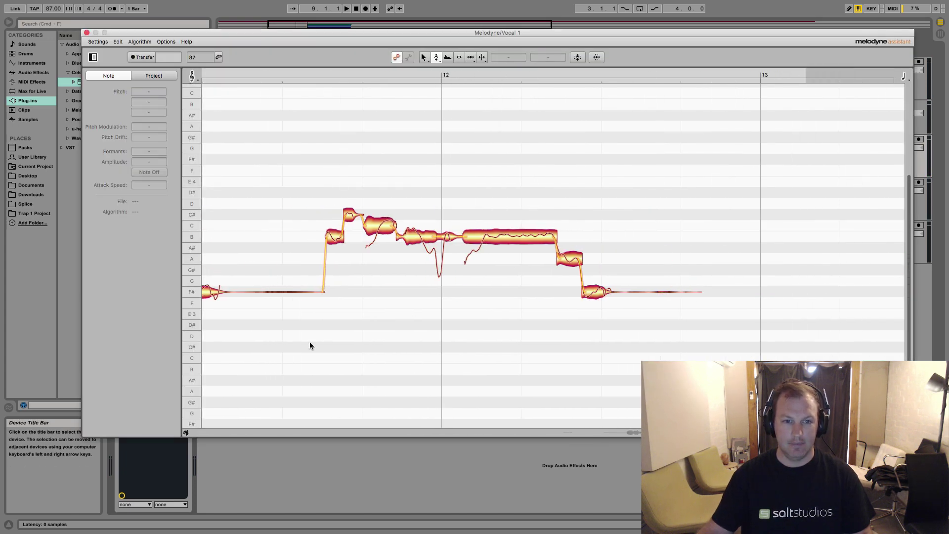
pyautogui.rightClick(377, 318)
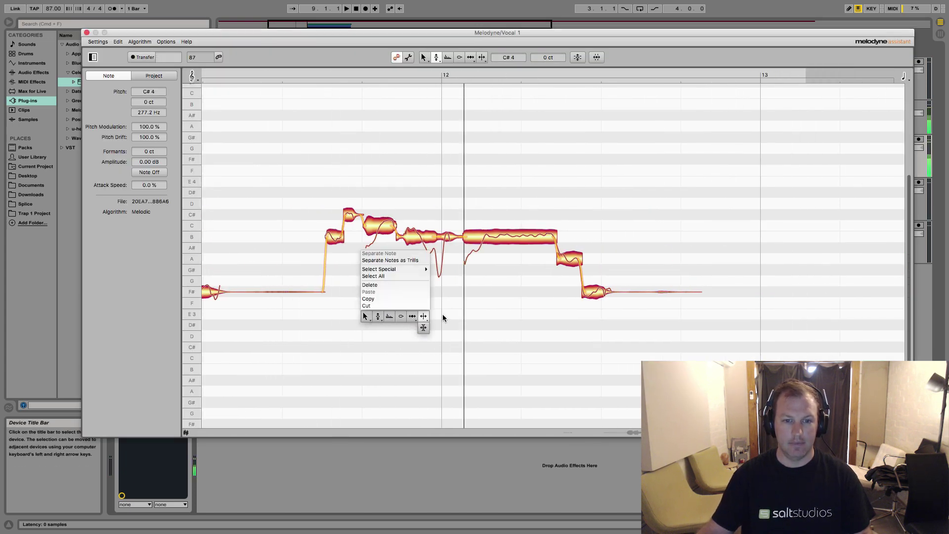
pyautogui.click(424, 316)
pyautogui.rightClick(419, 303)
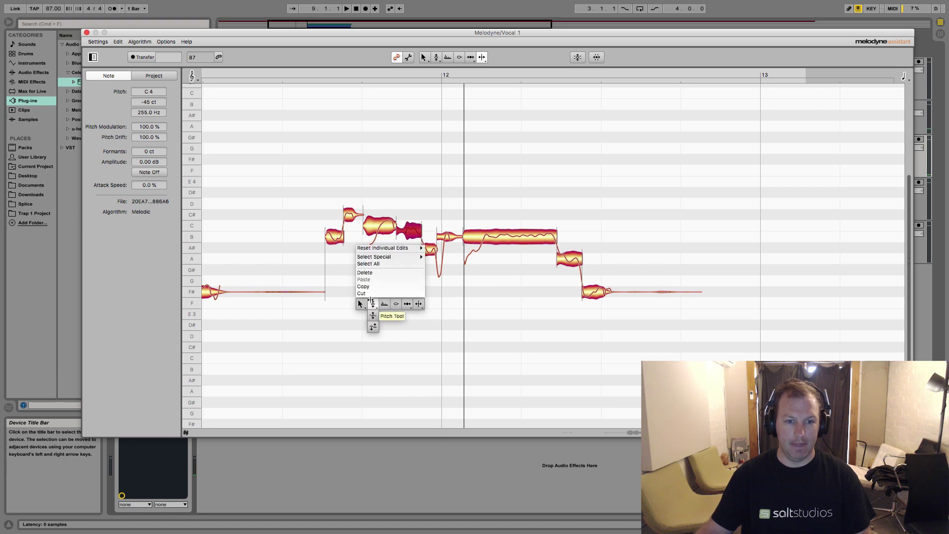
pyautogui.click(369, 301)
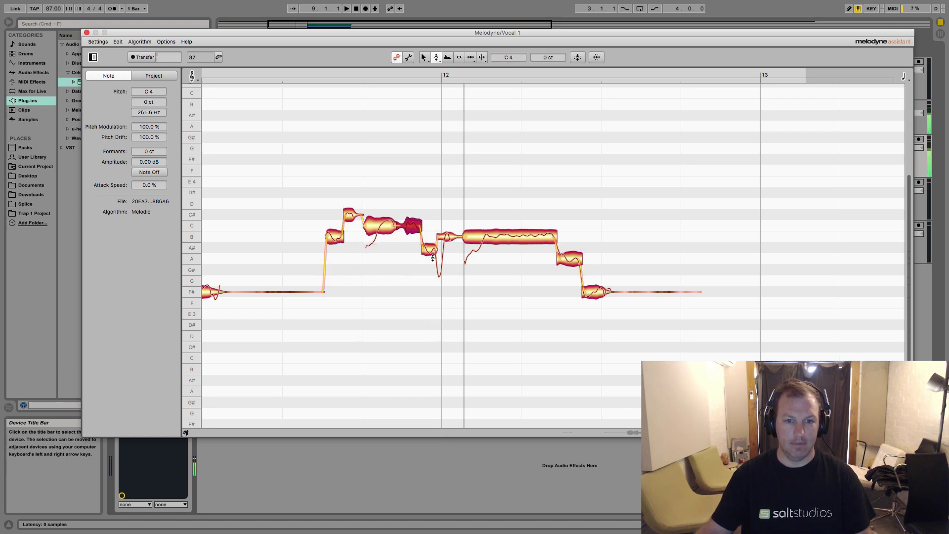
pyautogui.doubleClick(310, 314)
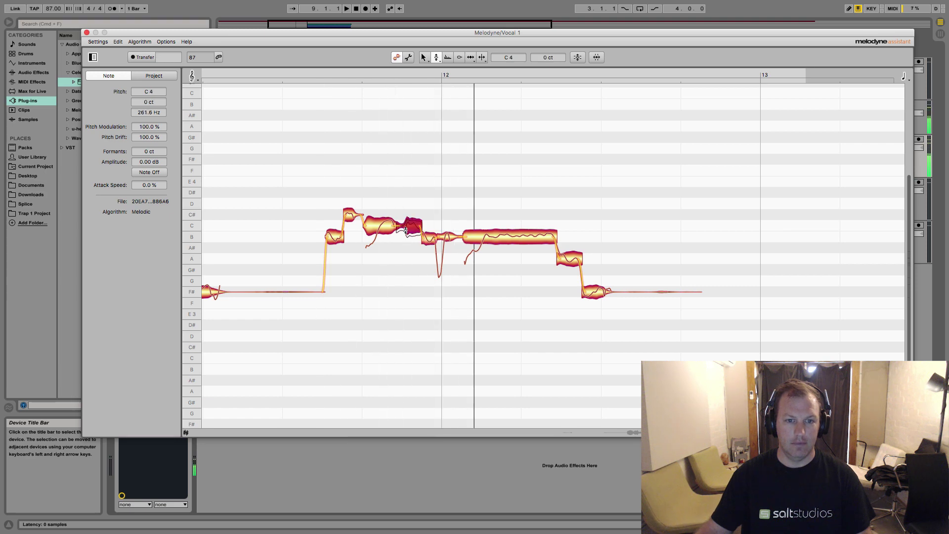
pyautogui.doubleClick(328, 303)
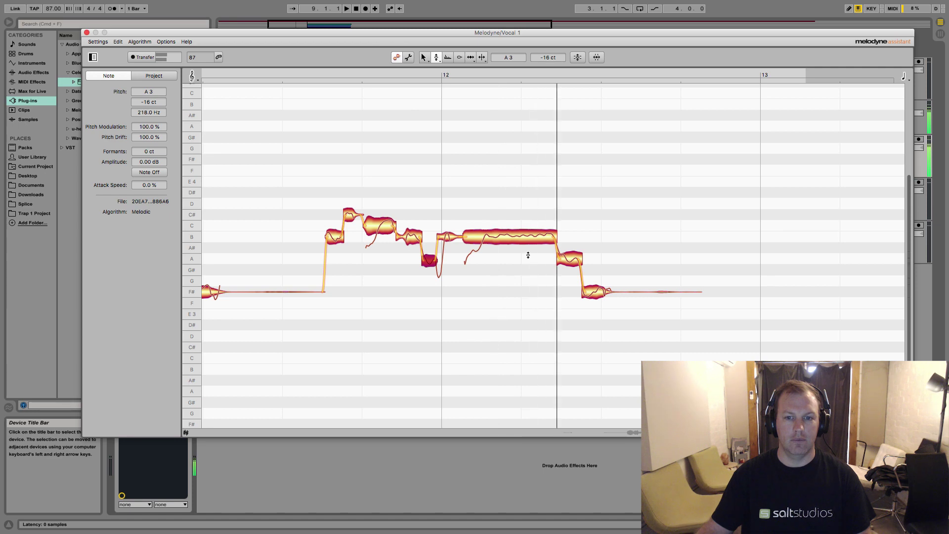
# Tune the long sustained note after bar 12 exactly to B3, then close the editor.
pyautogui.click(520, 237)
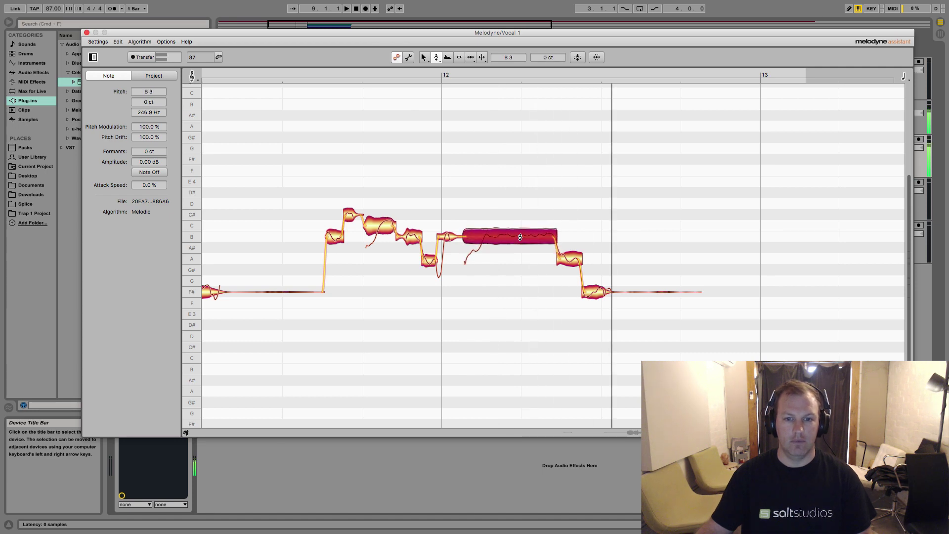
pyautogui.doubleClick(447, 288)
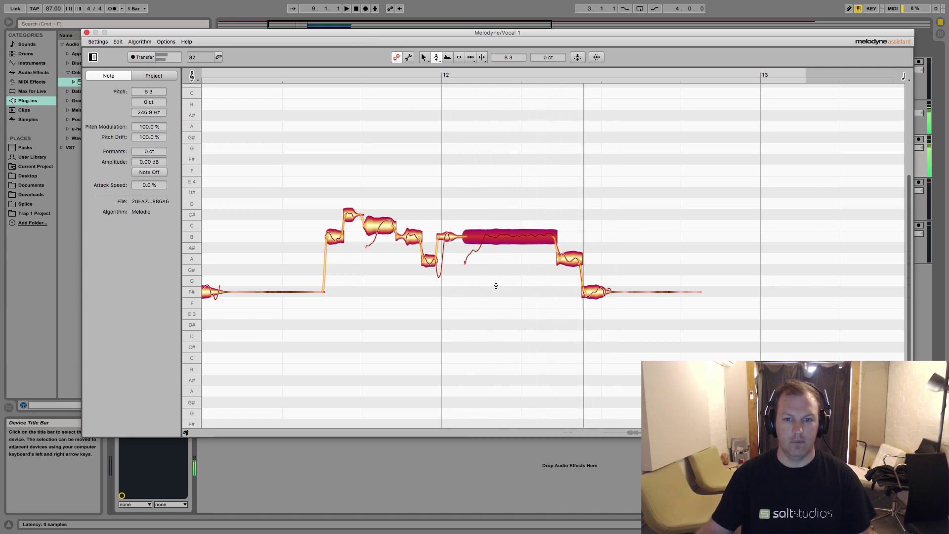
pyautogui.click(87, 33)
# Play back the corrected take from bar 9 and select the Vocal 1 clip.
pyautogui.click(297, 247)
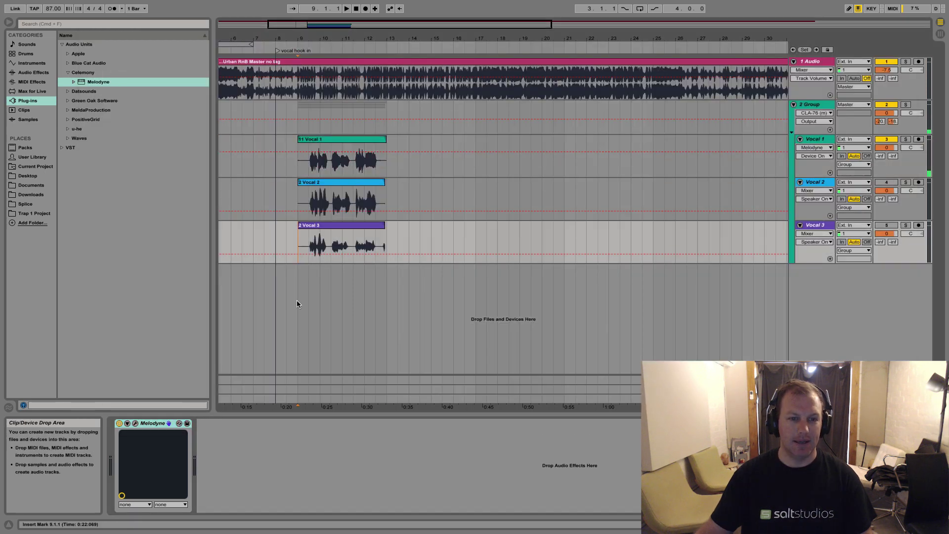
pyautogui.press('space')
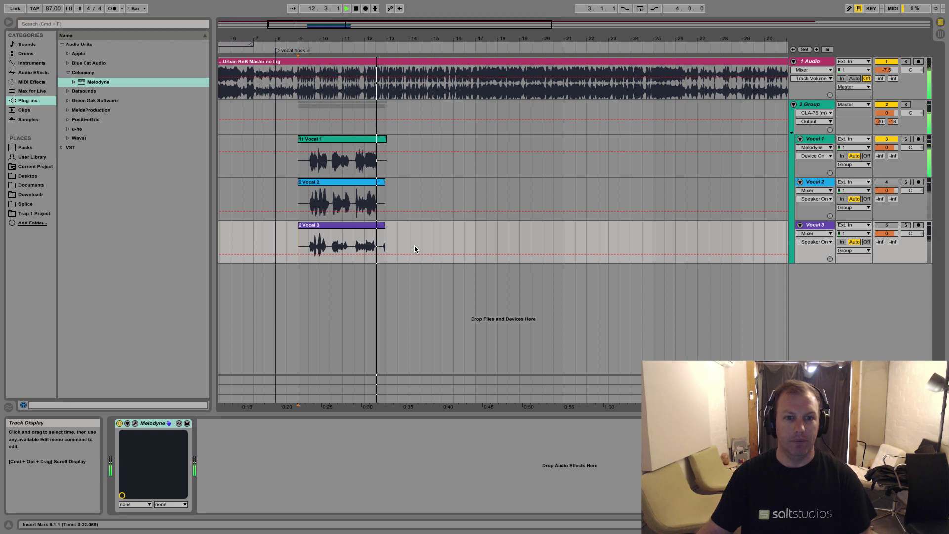
pyautogui.press('space')
pyautogui.click(353, 142)
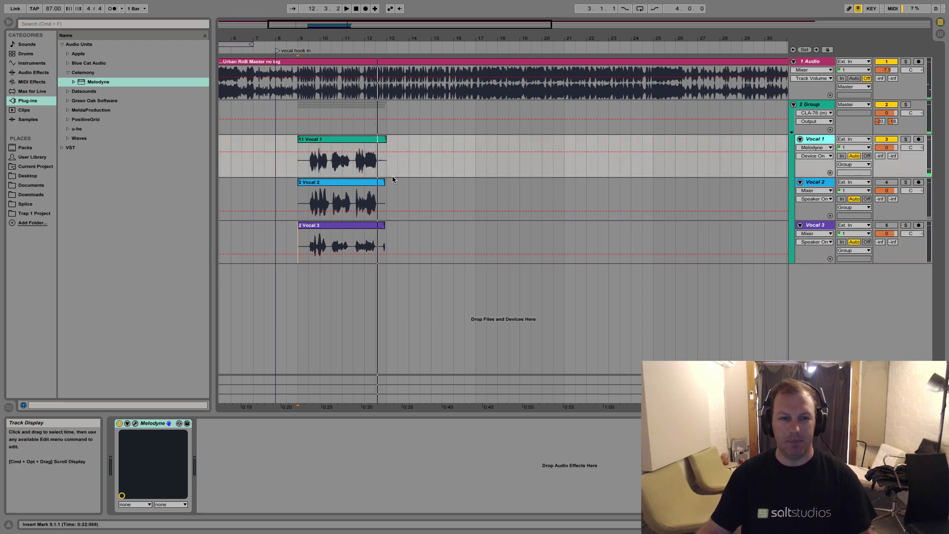
pyautogui.click(352, 143)
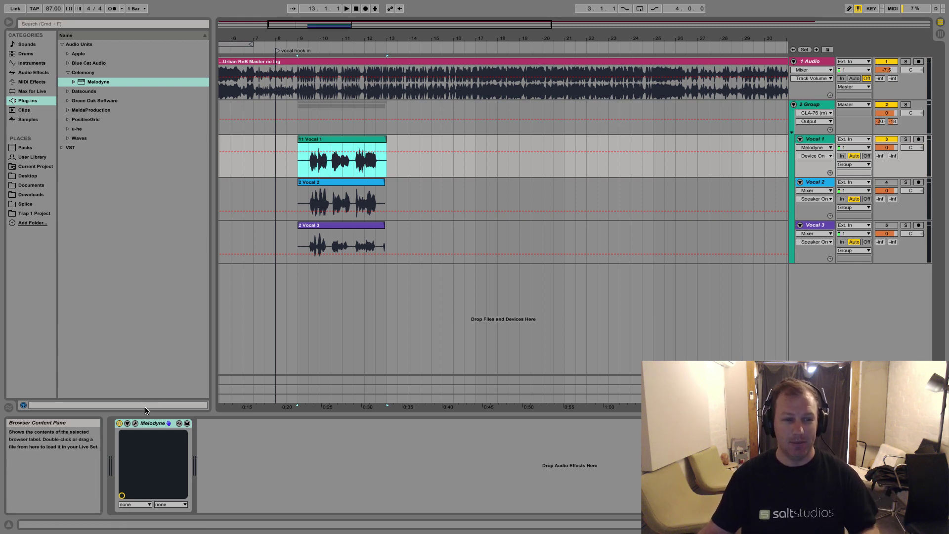
# Reopen the Vocal 1 editor, select all notes, and set their pitch modulation and pitch drift to 0%.
pyautogui.click(138, 428)
pyautogui.click(135, 423)
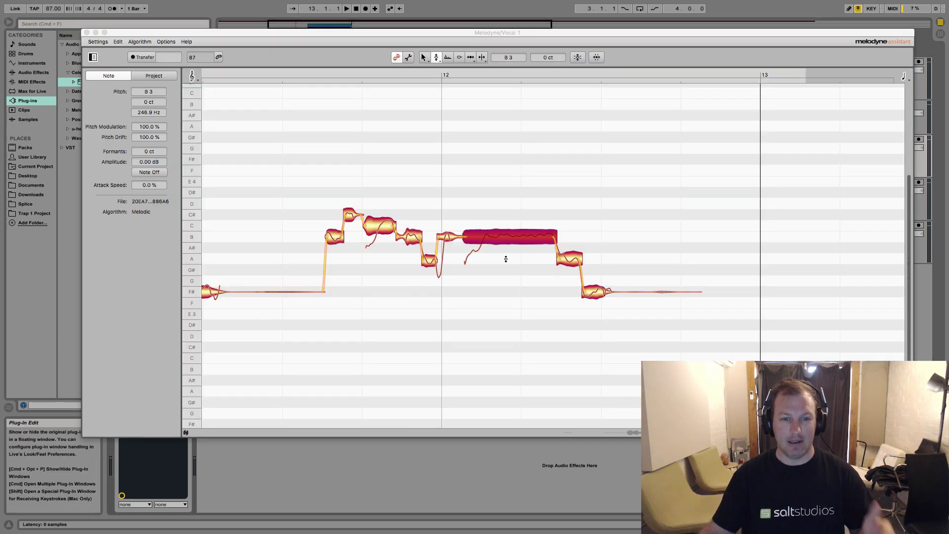
pyautogui.moveTo(630, 432); pyautogui.dragTo(592, 433)
pyautogui.moveTo(828, 359); pyautogui.dragTo(337, 132)
pyautogui.rightClick(338, 133)
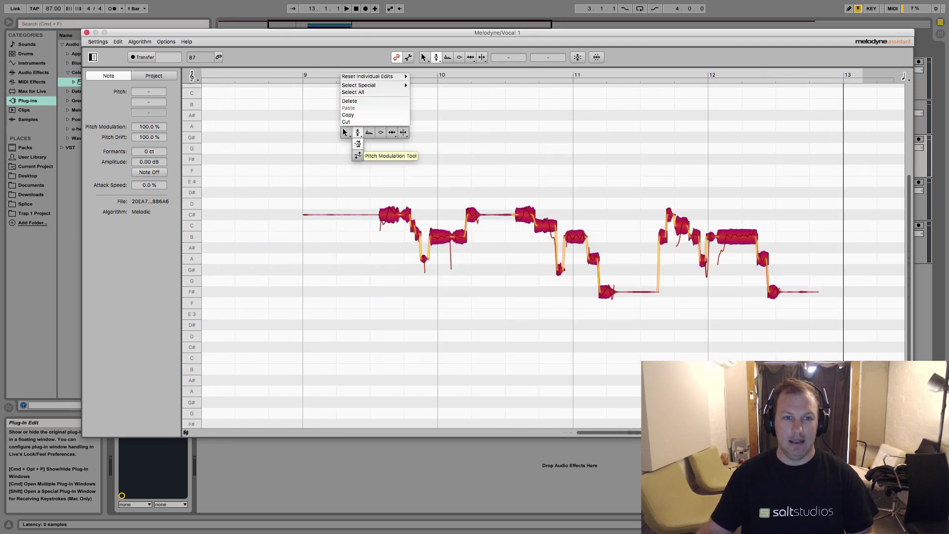
pyautogui.click(357, 144)
pyautogui.doubleClick(437, 234)
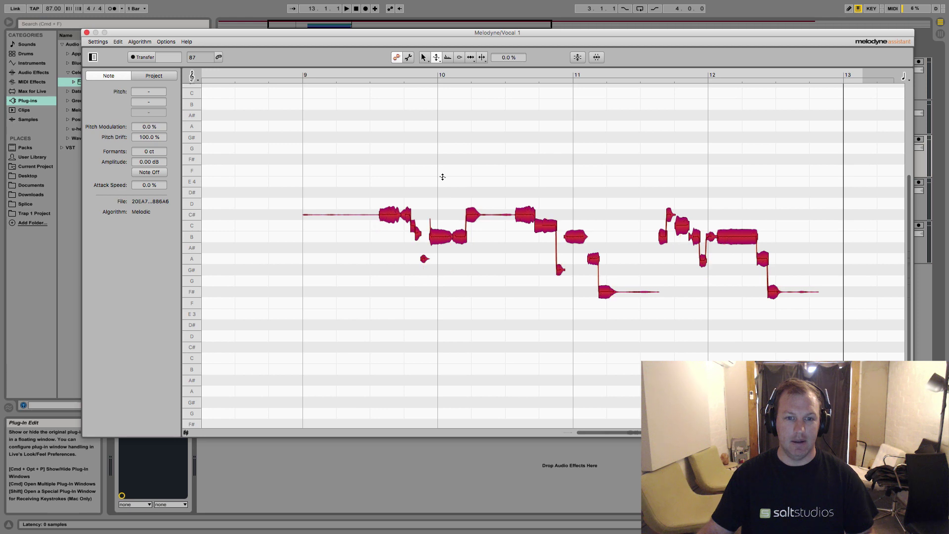
pyautogui.rightClick(441, 177)
pyautogui.click(443, 189)
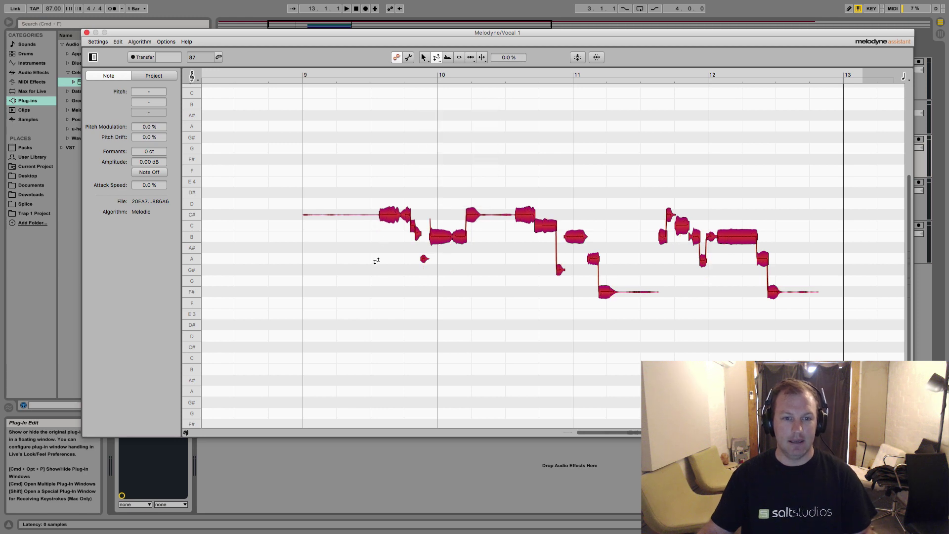
# Close the editor and listen to the fully flattened Vocal 1 take, starting from 9.3.1 and again from 10.3.1.
pyautogui.click(87, 32)
pyautogui.click(312, 165)
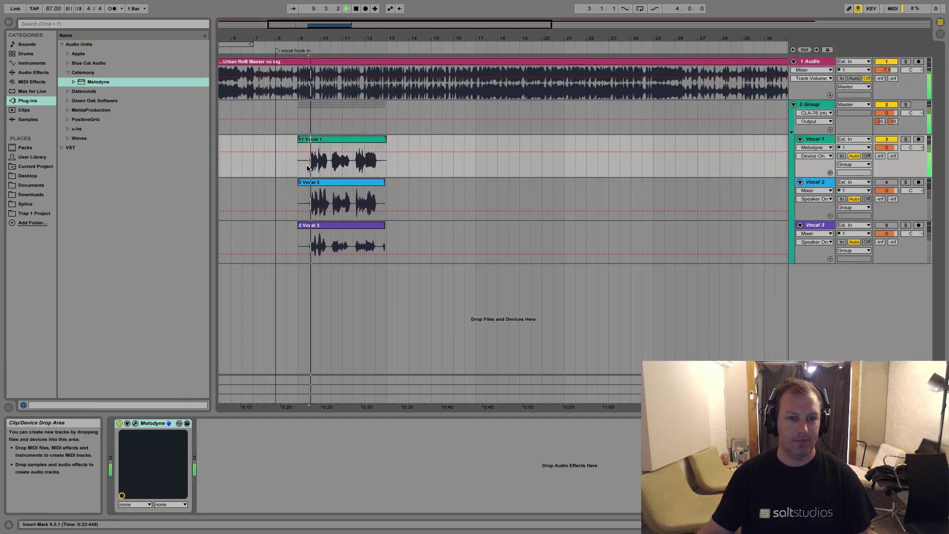
pyautogui.press('space')
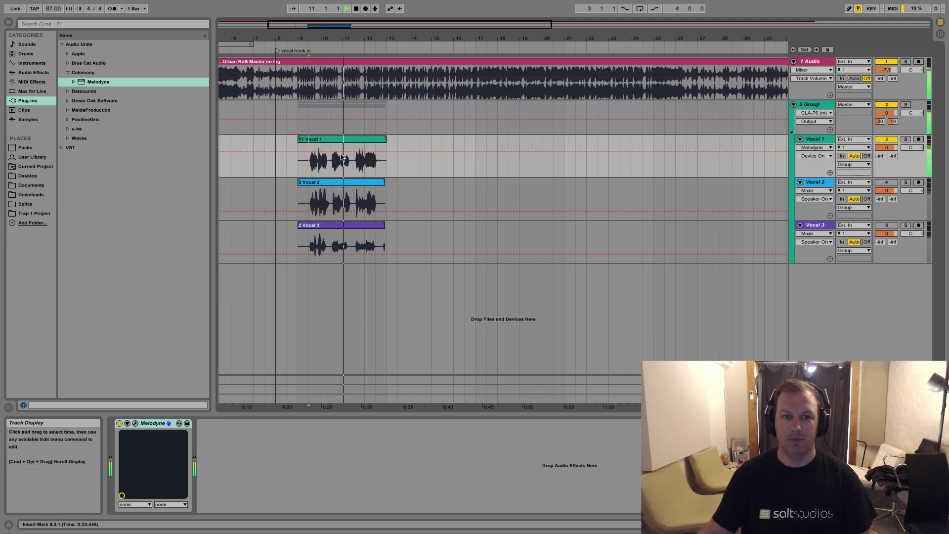
pyautogui.click(330, 172)
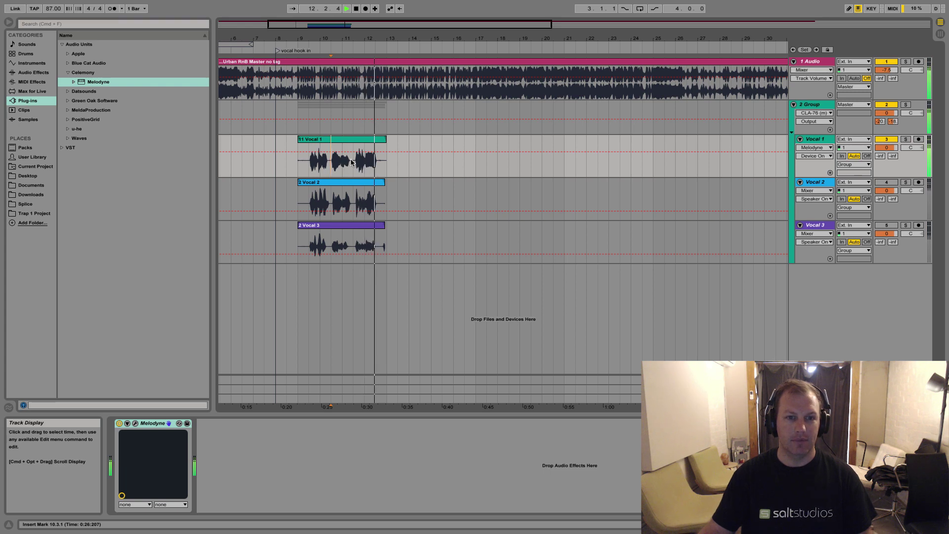
pyautogui.press('space')
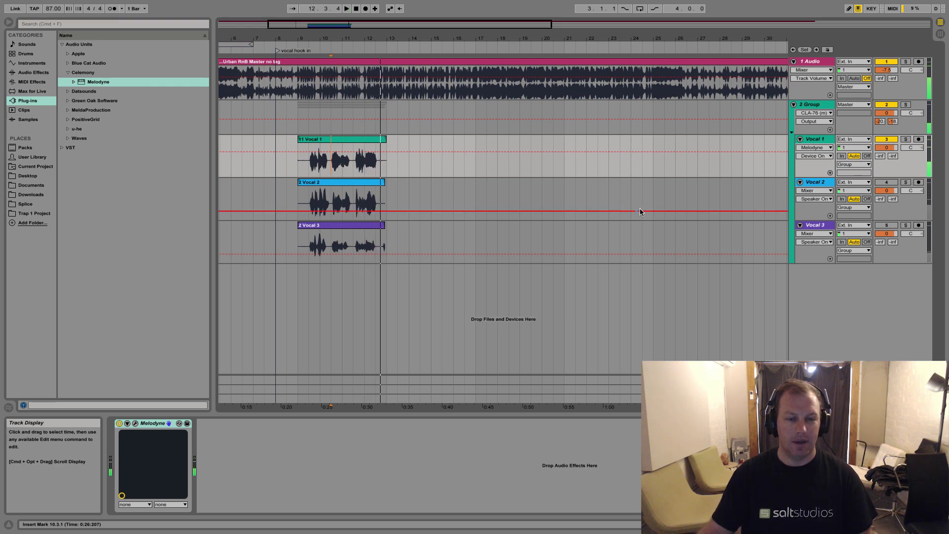
# Mute the Vocal 1 track, activate Vocal 2, and make Vocal 2 the selected track.
pyautogui.click(887, 139)
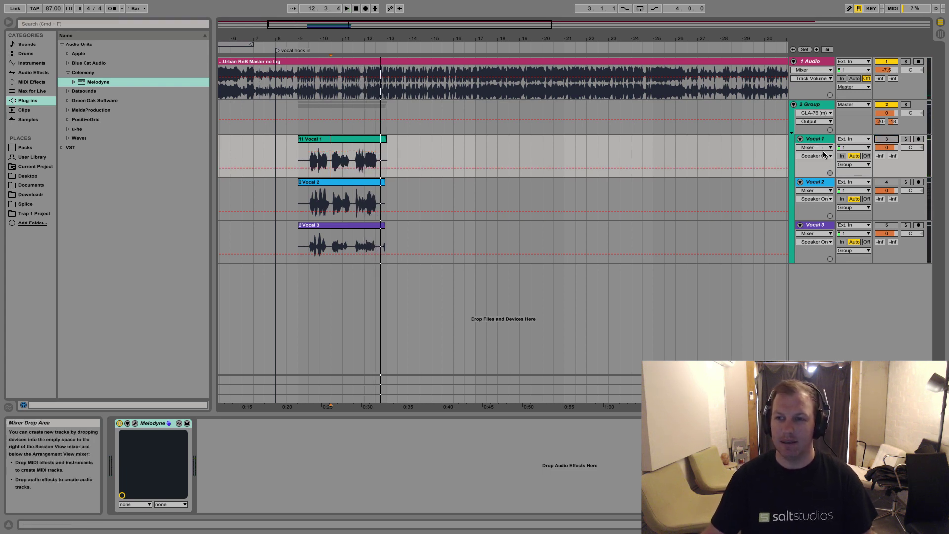
pyautogui.click(887, 184)
pyautogui.click(337, 200)
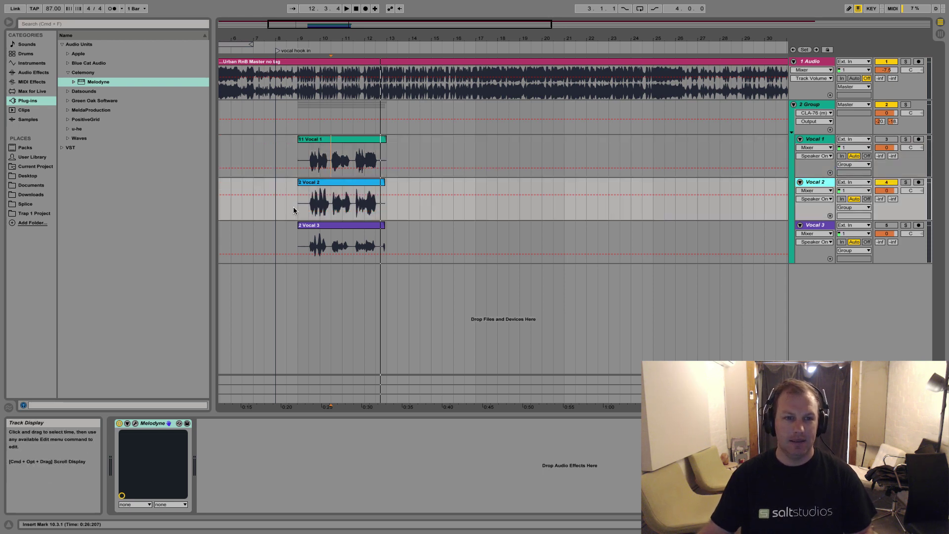
# Open the Melodyne editor for the Vocal 2 take and show its notes from bar 9 to bar 13.
pyautogui.click(135, 423)
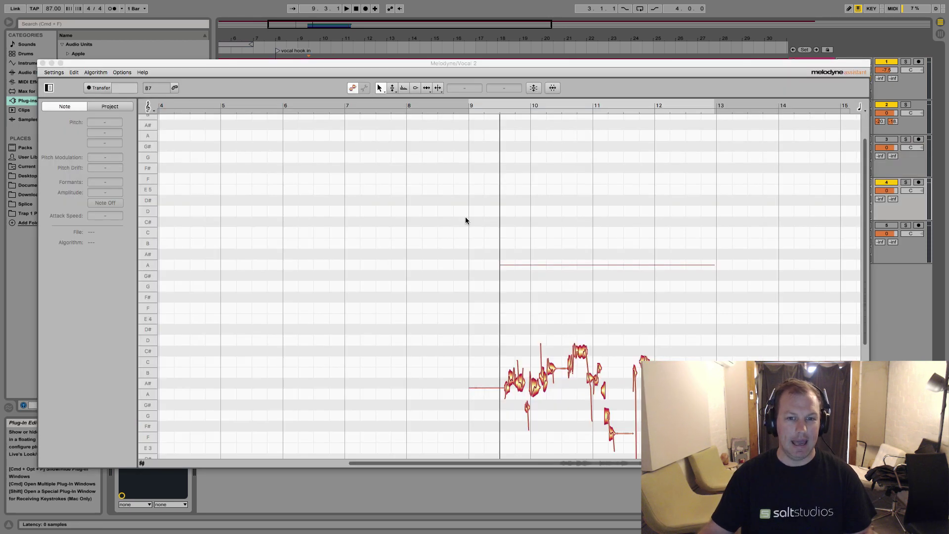
pyautogui.scroll(-5, 471, 363)
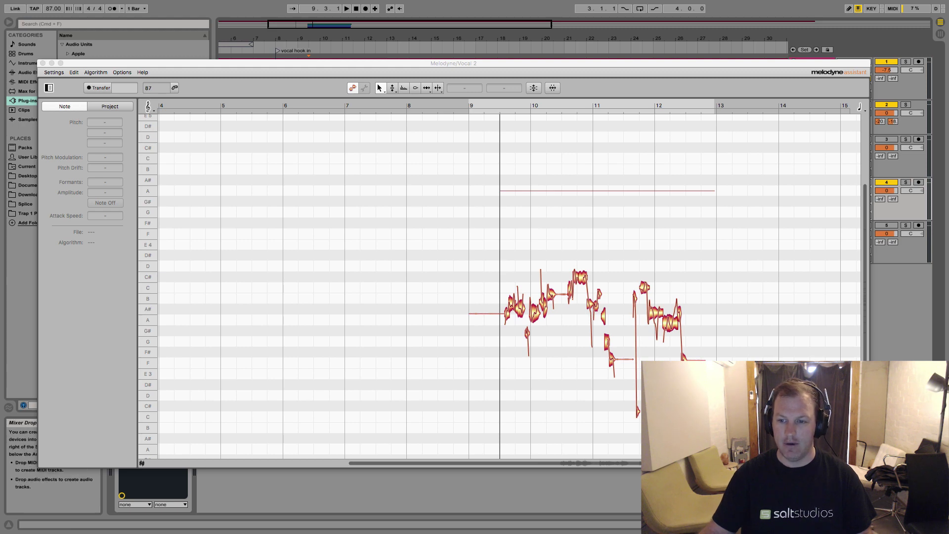
pyautogui.moveTo(864, 383); pyautogui.dragTo(865, 257)
pyautogui.moveTo(863, 188); pyautogui.dragTo(857, 259)
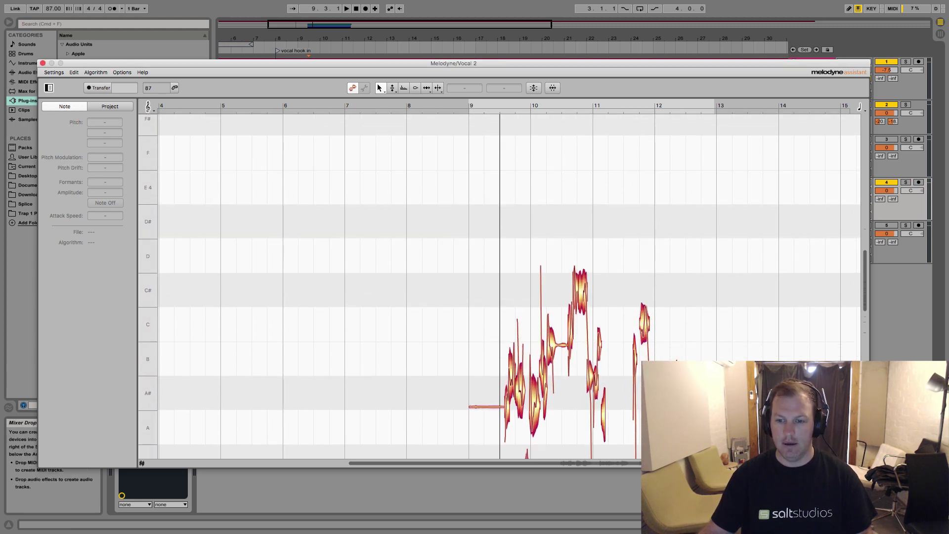
pyautogui.moveTo(788, 463); pyautogui.dragTo(690, 463)
pyautogui.hscroll(10, 575, 309)
pyautogui.scroll(-5, 576, 309)
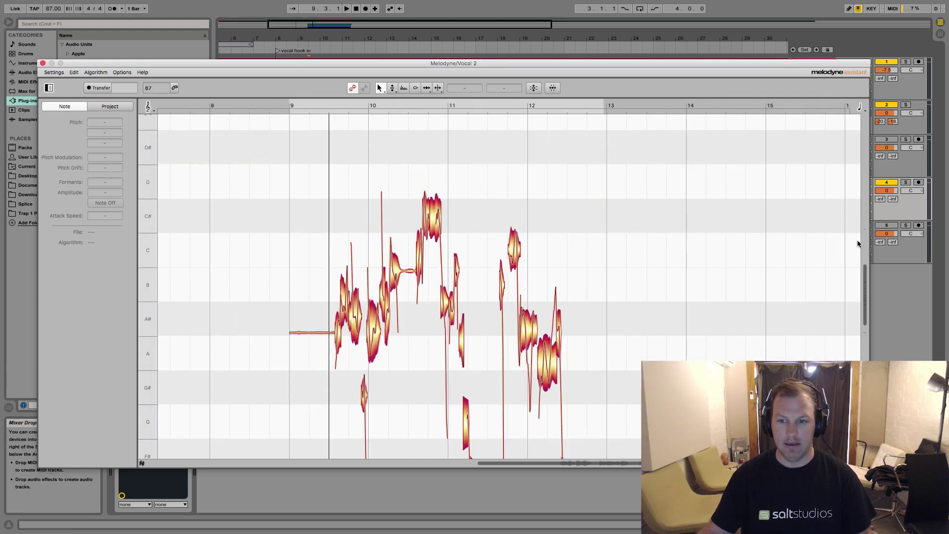
pyautogui.moveTo(865, 266); pyautogui.dragTo(864, 185)
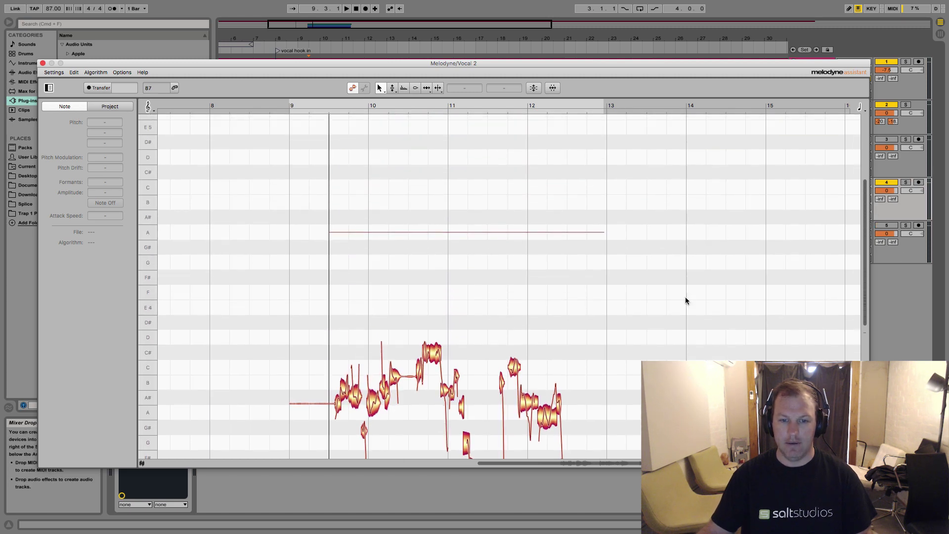
pyautogui.scroll(-10, 635, 350)
pyautogui.scroll(2, 636, 374)
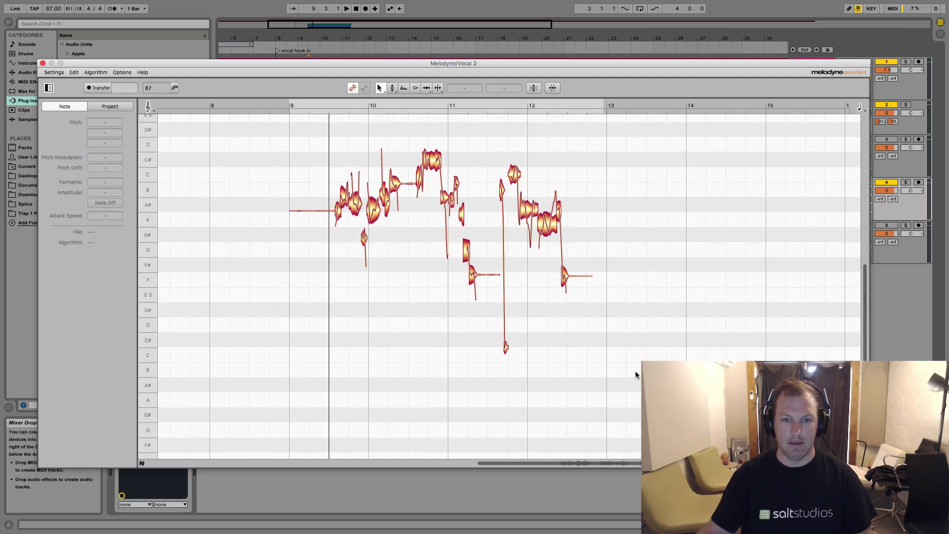
# Select all Vocal 2 notes, snap them to the nearest semitone, and set their pitch modulation and pitch drift to 0%.
pyautogui.moveTo(636, 374); pyautogui.dragTo(297, 144)
pyautogui.rightClick(298, 141)
pyautogui.click(311, 139)
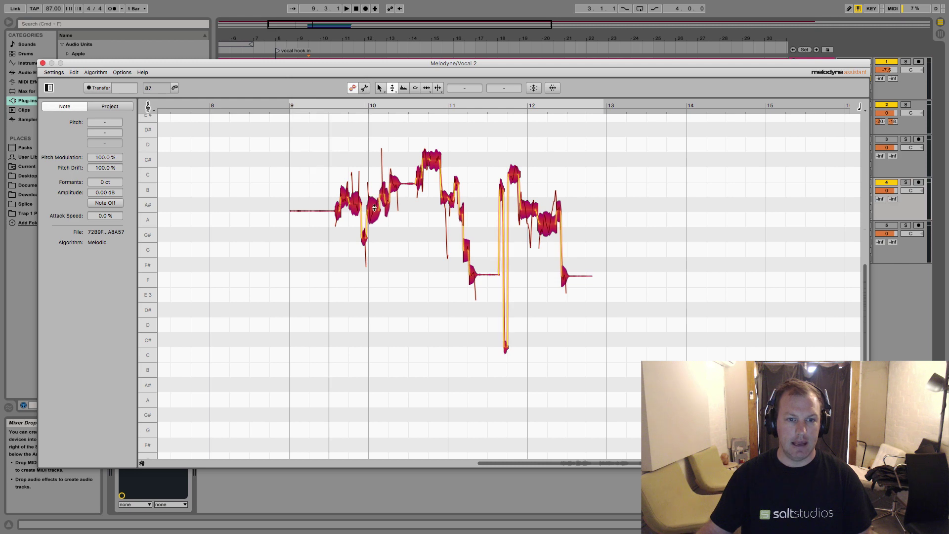
pyautogui.doubleClick(376, 209)
pyautogui.rightClick(408, 244)
pyautogui.click(405, 256)
pyautogui.doubleClick(371, 218)
pyautogui.rightClick(408, 223)
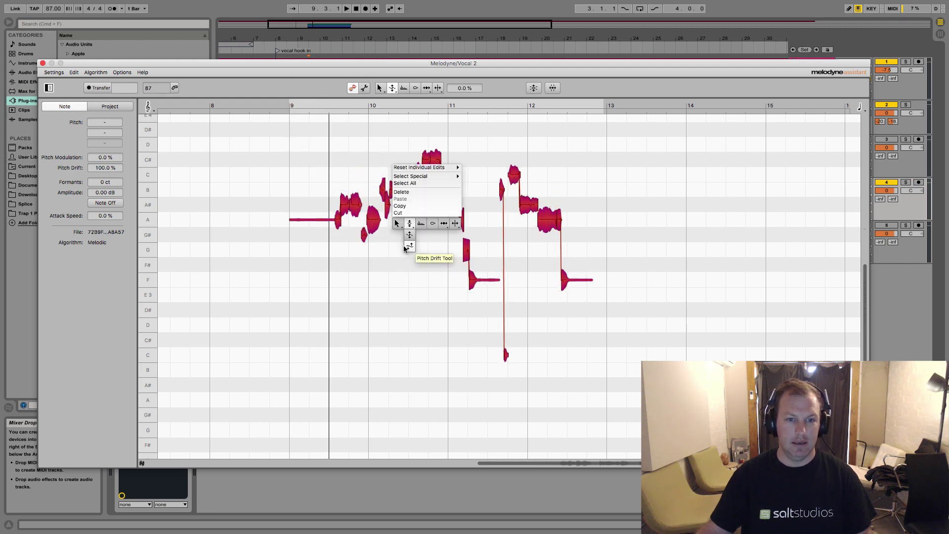
pyautogui.click(407, 249)
# Transpose all Vocal 2 notes up two semitones with the Pitch tool and audition the result.
pyautogui.rightClick(414, 255)
pyautogui.click(412, 235)
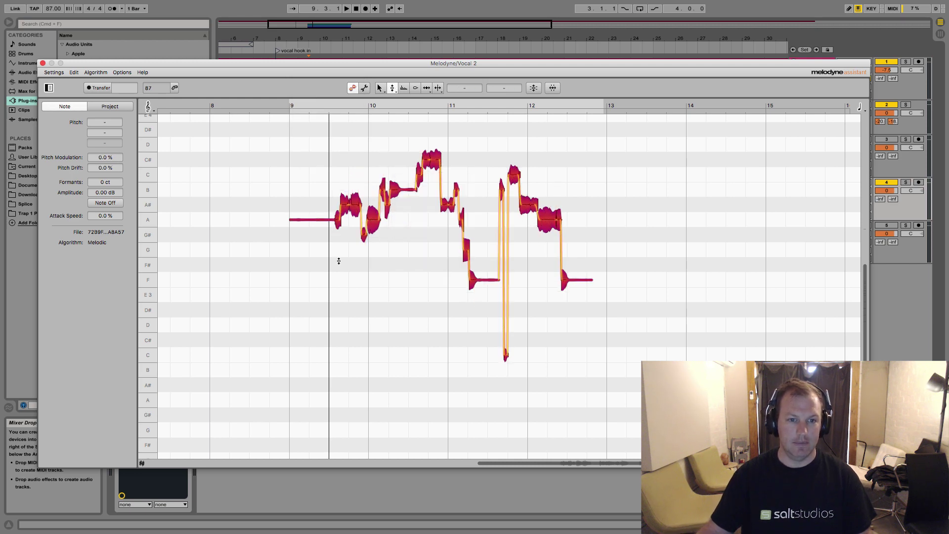
pyautogui.press('space')
pyautogui.moveTo(353, 210); pyautogui.dragTo(352, 179)
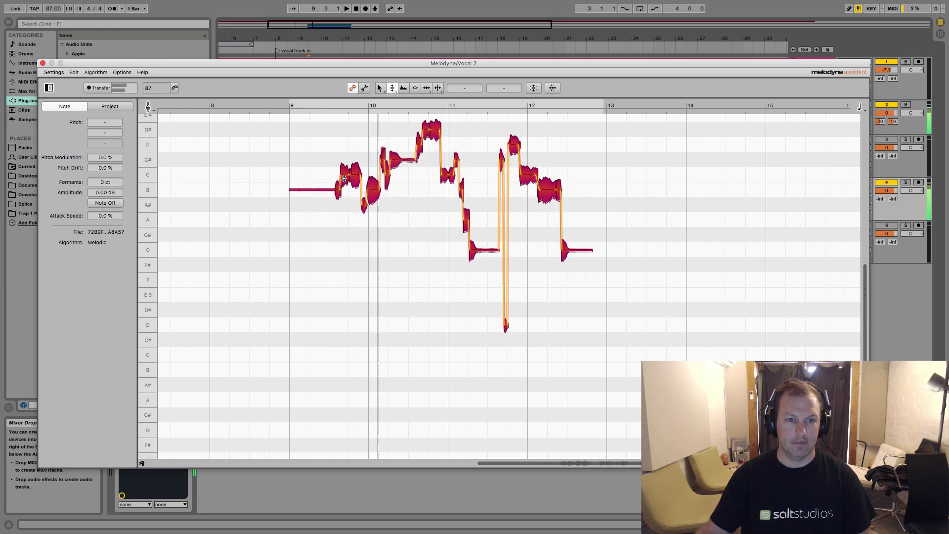
pyautogui.click(333, 243)
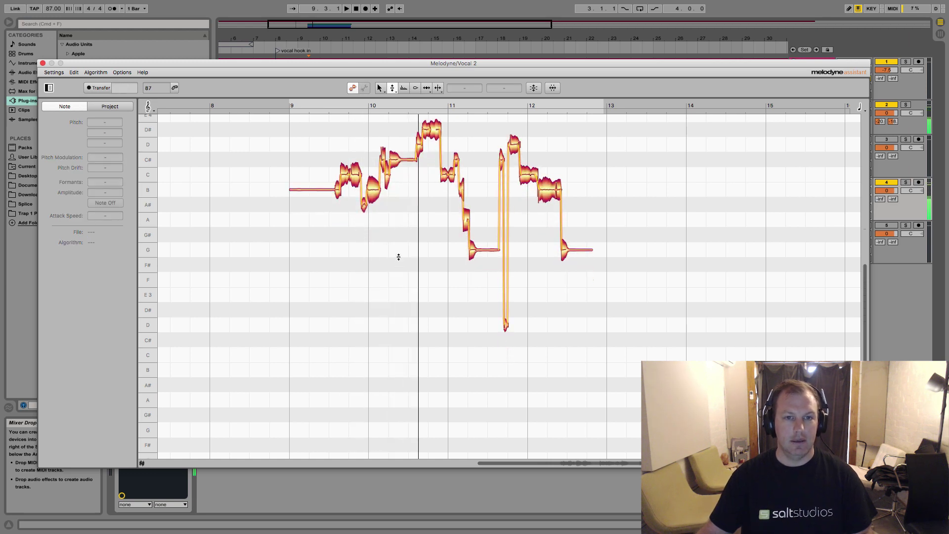
pyautogui.doubleClick(333, 236)
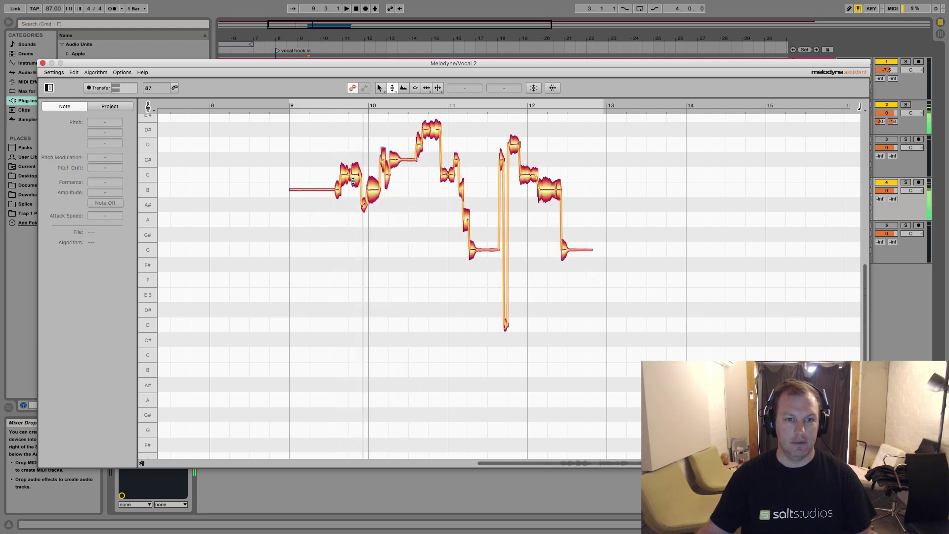
# Raise the two adjacent notes just before bar 10 to C#4 and audition the phrase.
pyautogui.moveTo(343, 176)
pyautogui.mouseDown()
pyautogui.moveTo(344, 161)
pyautogui.moveTo(357, 167)
pyautogui.mouseUp()
pyautogui.doubleClick(339, 225)
pyautogui.scroll(1, 410, 223)
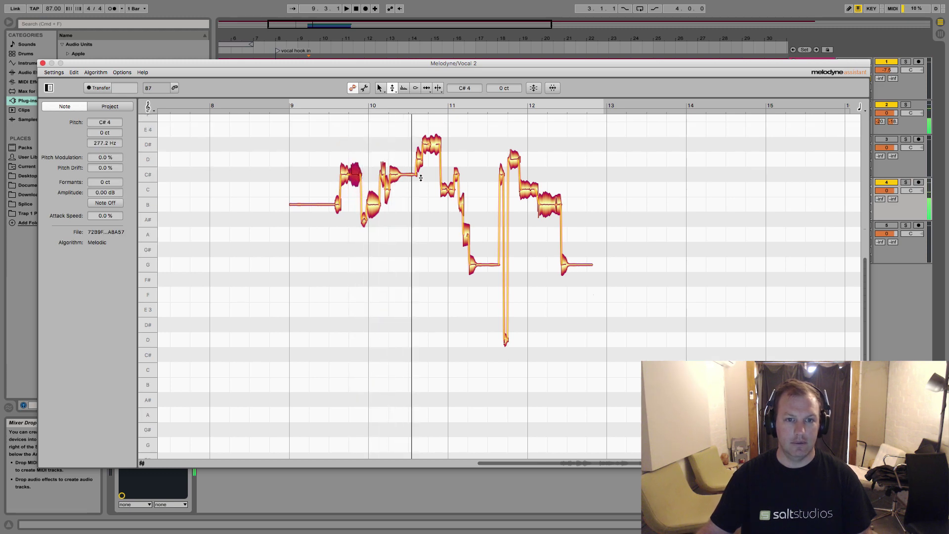
# Lower the group of high notes midway between bars 10 and 11 to C#4, auditioning after each change.
pyautogui.moveTo(421, 163); pyautogui.dragTo(424, 177)
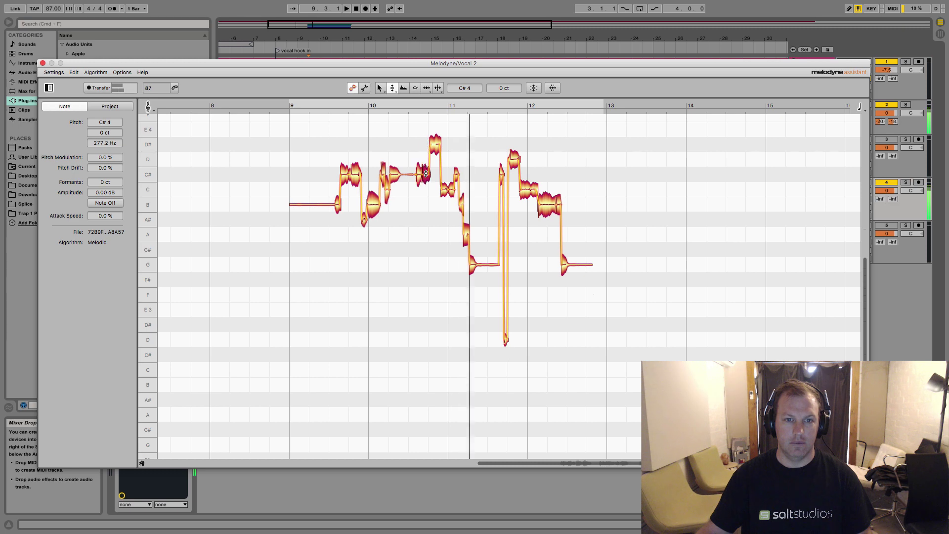
pyautogui.click(418, 213)
pyautogui.doubleClick(418, 213)
pyautogui.moveTo(434, 145); pyautogui.dragTo(434, 175)
pyautogui.doubleClick(409, 202)
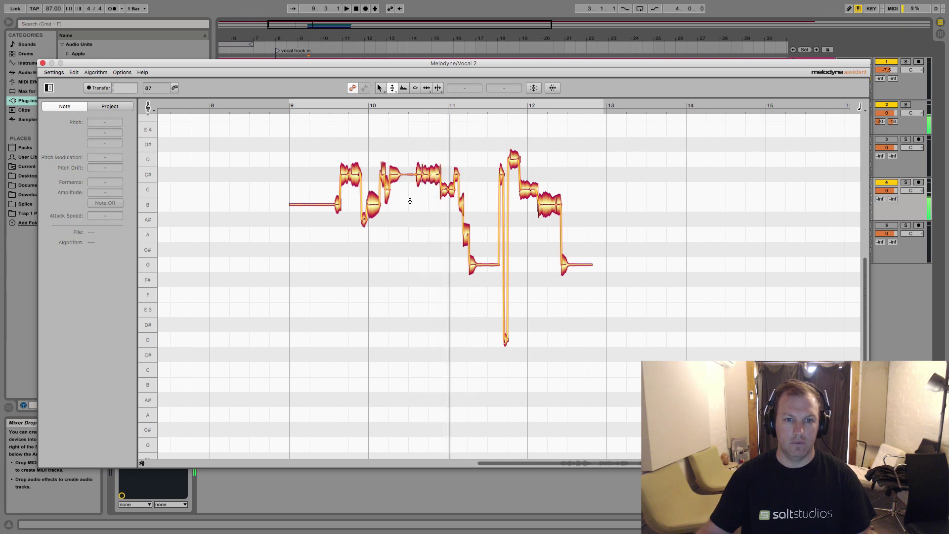
# Repitch the descending notes around bar 11 to B3 and A#3, and lower the held note ending the phrase to F#3.
pyautogui.click(431, 223)
pyautogui.click(443, 204)
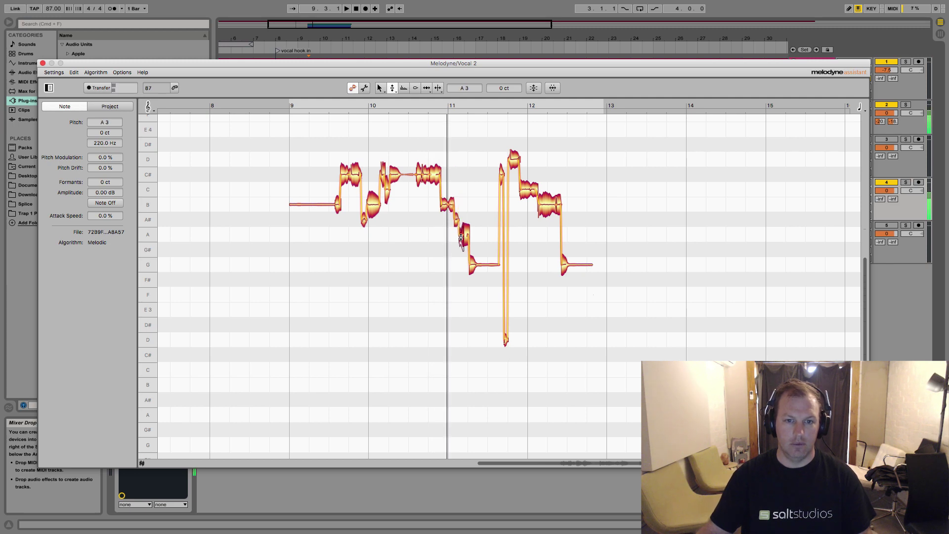
pyautogui.click(433, 277)
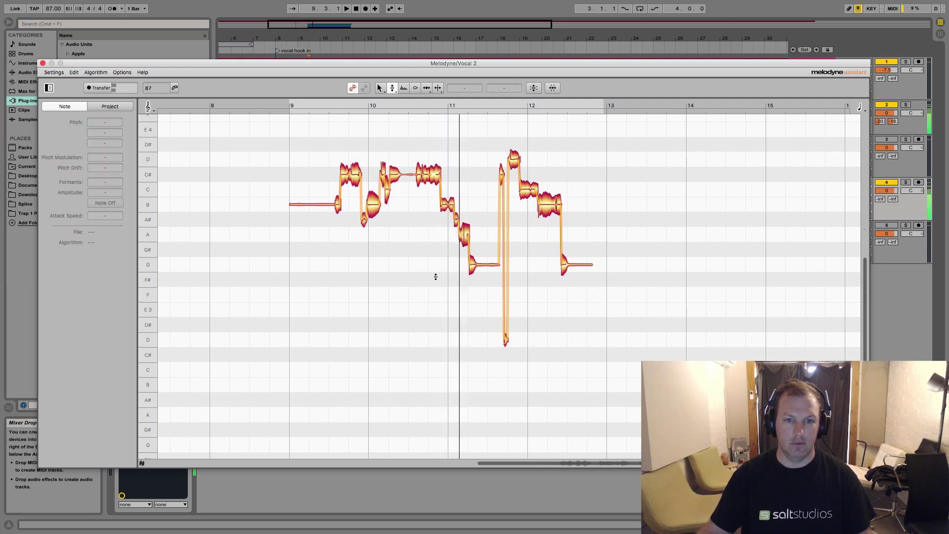
pyautogui.moveTo(473, 274); pyautogui.dragTo(473, 283)
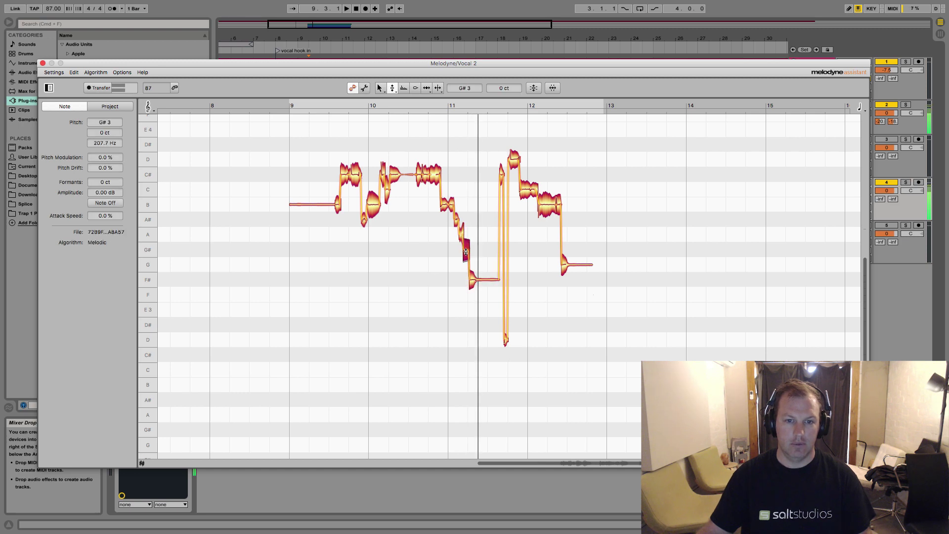
pyautogui.doubleClick(436, 260)
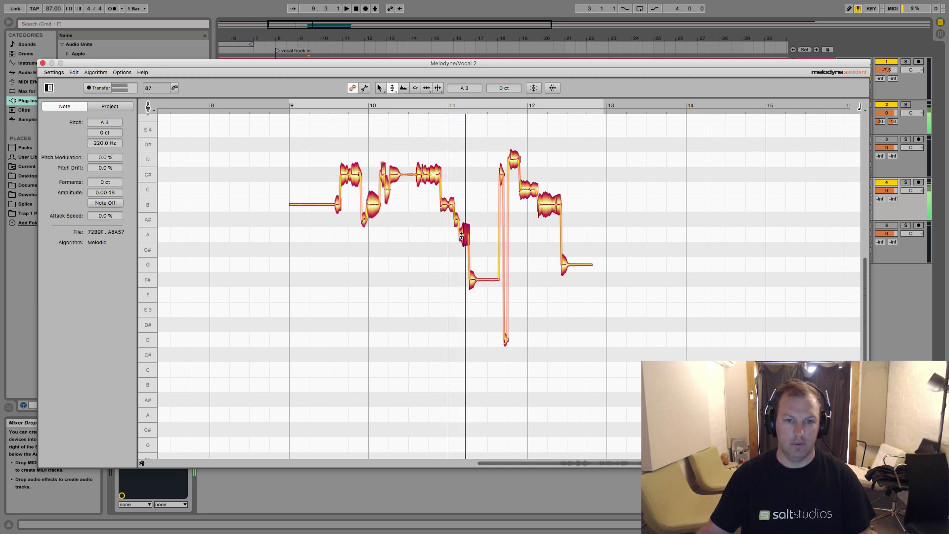
pyautogui.moveTo(462, 235)
pyautogui.mouseDown()
pyautogui.moveTo(461, 248)
pyautogui.moveTo(468, 239)
pyautogui.mouseUp()
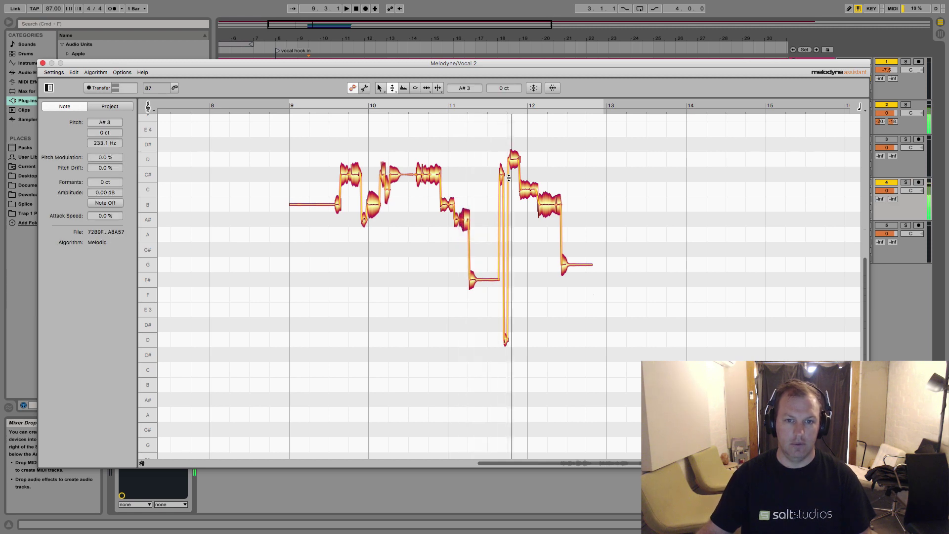
# Lower the high note just before bar 12 to C#4 and listen to the take with the backing track from 9.3.1.
pyautogui.moveTo(512, 160); pyautogui.dragTo(514, 176)
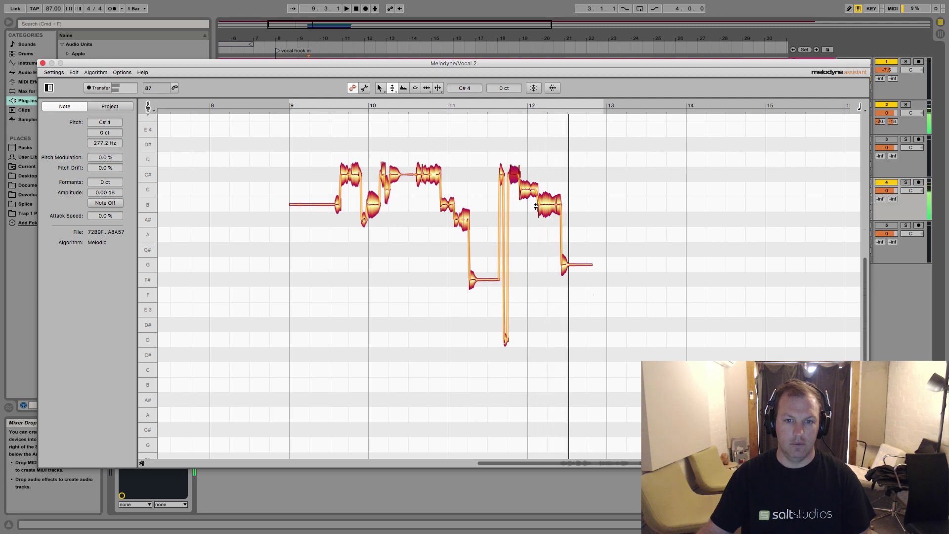
pyautogui.doubleClick(523, 237)
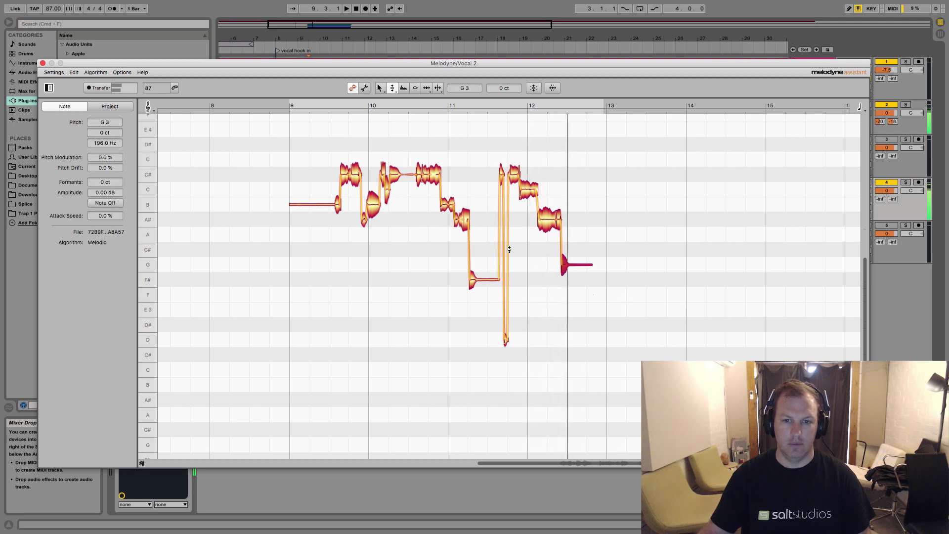
pyautogui.press('space')
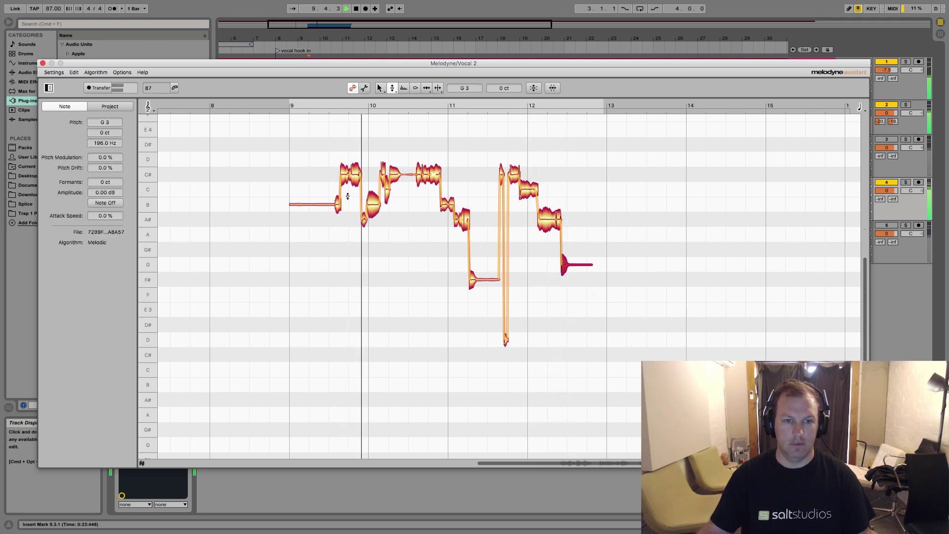
pyautogui.moveTo(324, 151); pyautogui.dragTo(551, 270)
pyautogui.press('super+a')
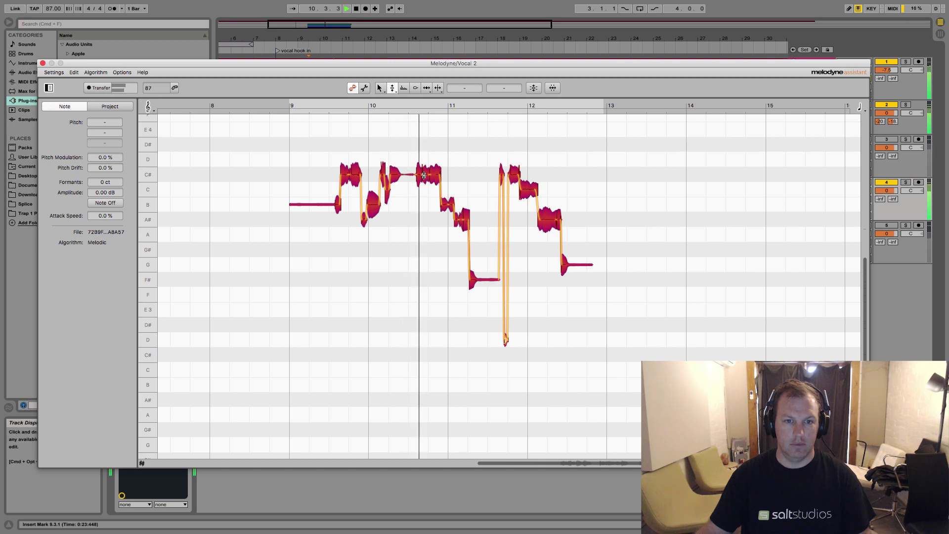
pyautogui.click(460, 257)
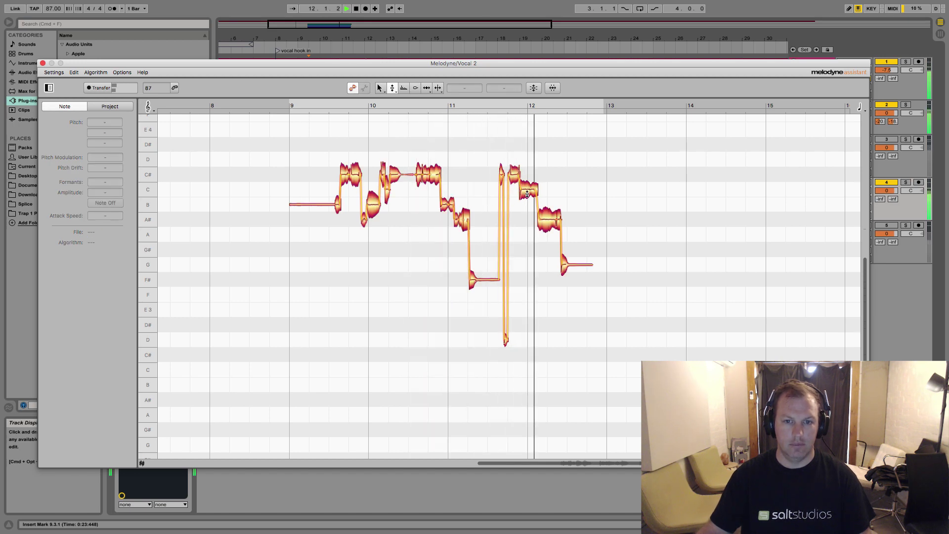
# Move the notes around bar 12 to B3, the short note after them to A3, and the final note to F#3.
pyautogui.moveTo(548, 220)
pyautogui.mouseDown()
pyautogui.moveTo(546, 190)
pyautogui.moveTo(546, 229)
pyautogui.moveTo(546, 205)
pyautogui.mouseUp()
pyautogui.press('space')
pyautogui.doubleClick(517, 236)
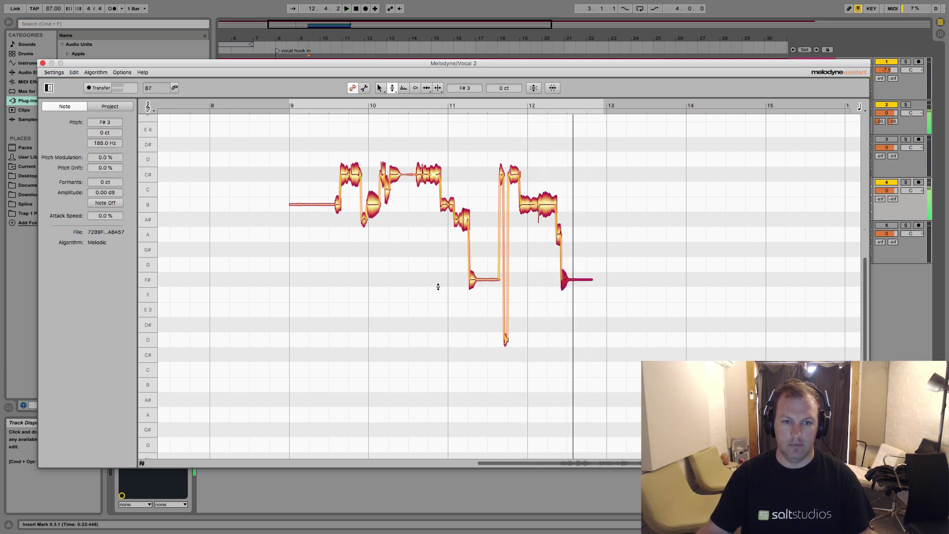
# Audition the opening phrase and raise the short stray notes around bar 10 to B3 and C#4.
pyautogui.doubleClick(332, 279)
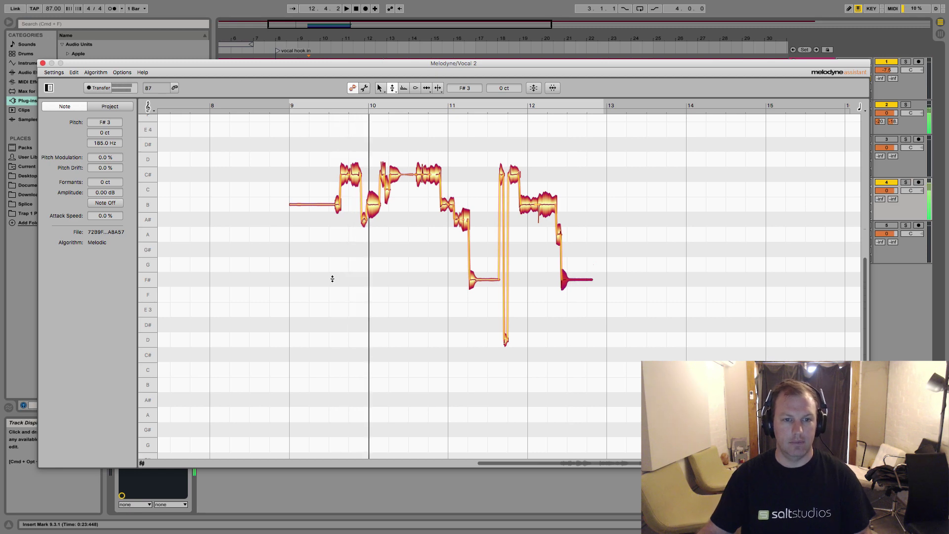
pyautogui.click(388, 191)
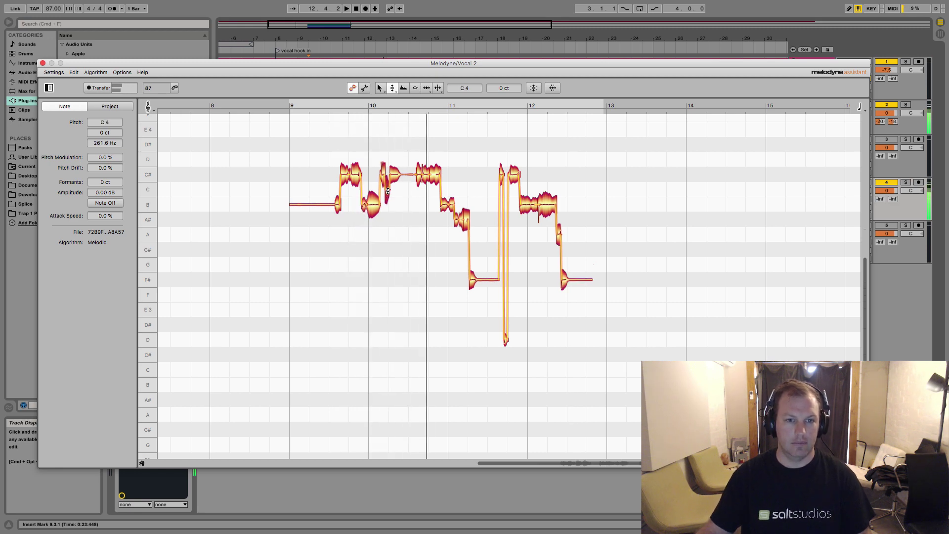
pyautogui.click(409, 209)
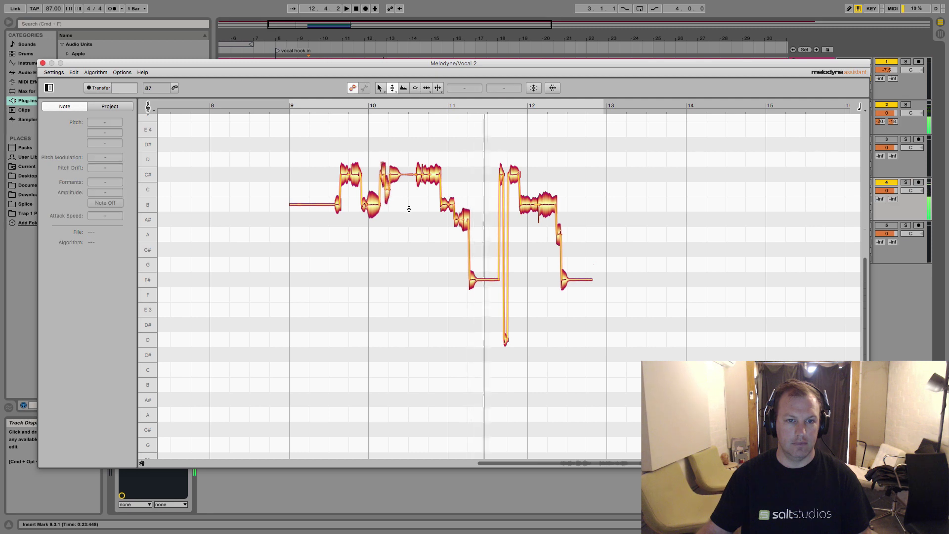
pyautogui.click(393, 174)
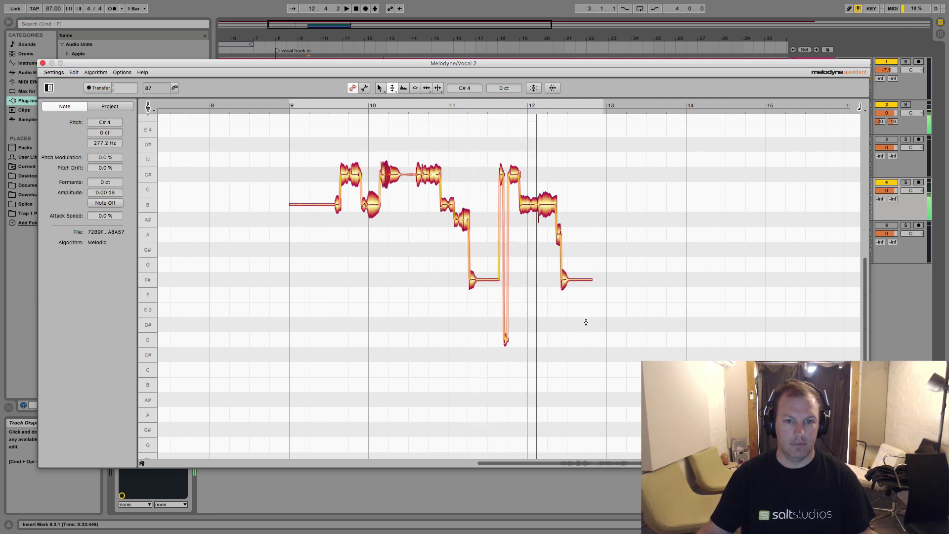
# Select all Vocal 2 notes and set their pitch modulation to 0% and pitch drift to 100%.
pyautogui.moveTo(578, 354); pyautogui.dragTo(289, 144)
pyautogui.rightClick(290, 144)
pyautogui.click(304, 163)
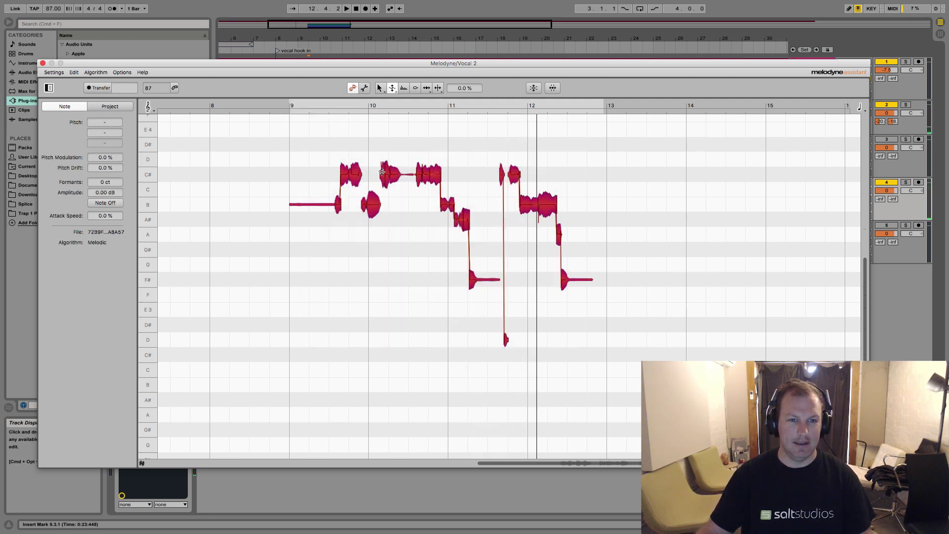
pyautogui.doubleClick(382, 172)
pyautogui.doubleClick(390, 179)
pyautogui.rightClick(398, 212)
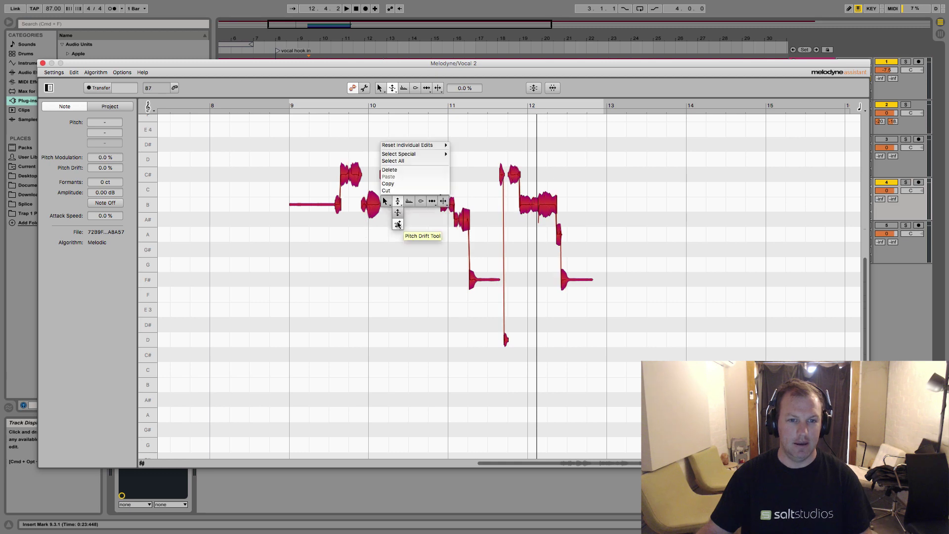
pyautogui.click(398, 226)
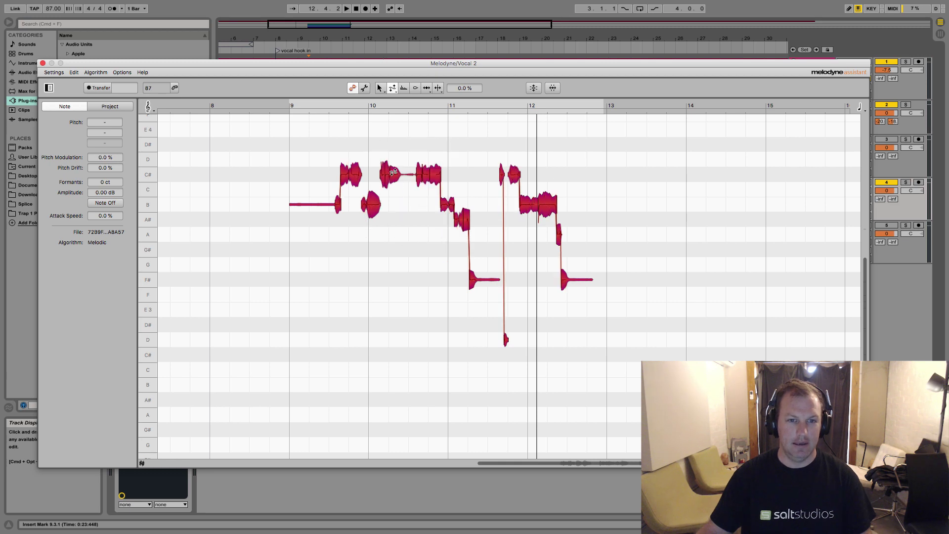
# Close the Melodyne editor and play the corrected Vocal 2 take with the backing track from 9.3.1.
pyautogui.click(42, 64)
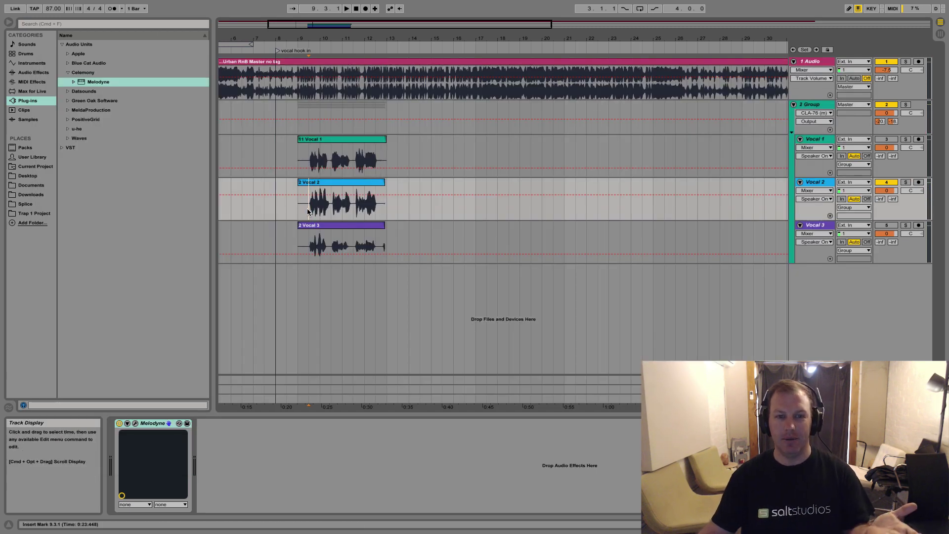
pyautogui.press('space')
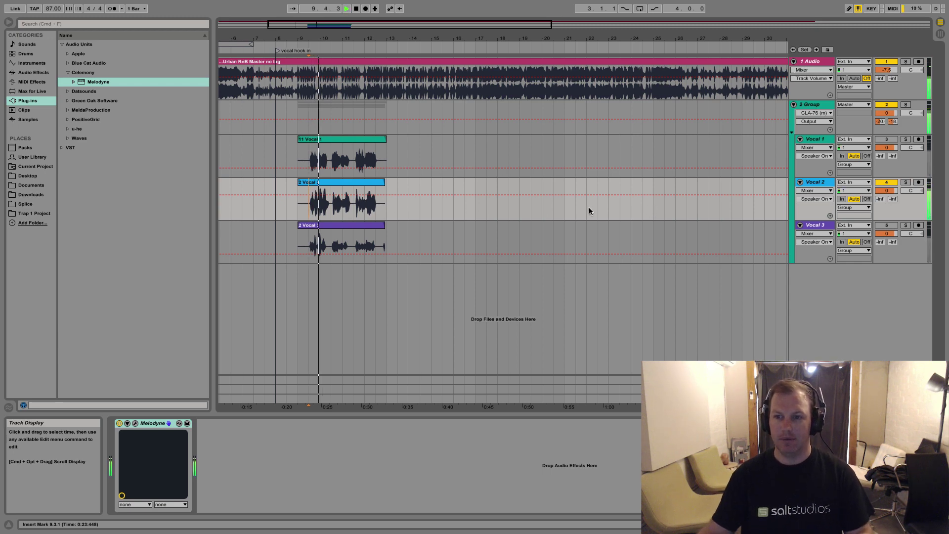
# Lower the Vocal 2 track volume to -3.7 dB and play its clip from 9.1.1.
pyautogui.moveTo(886, 190); pyautogui.dragTo(887, 187)
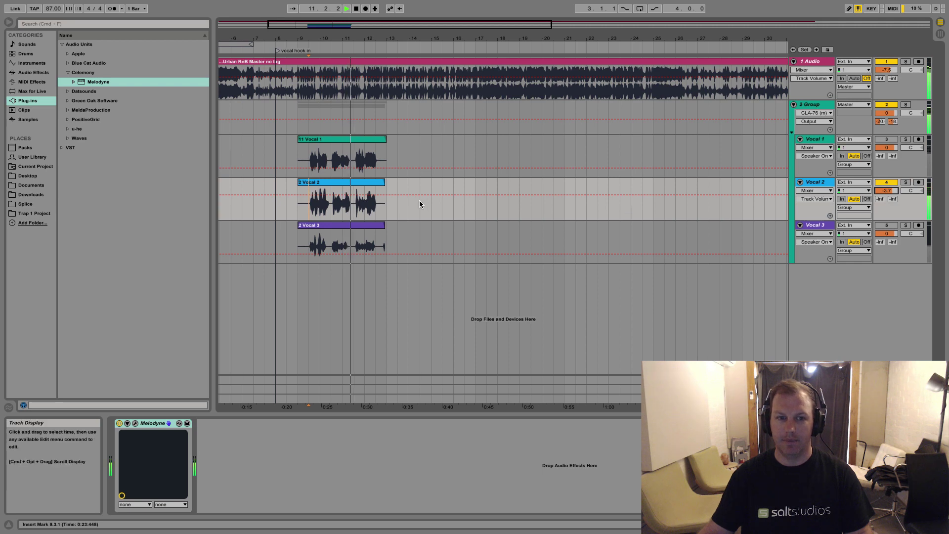
pyautogui.click(329, 182)
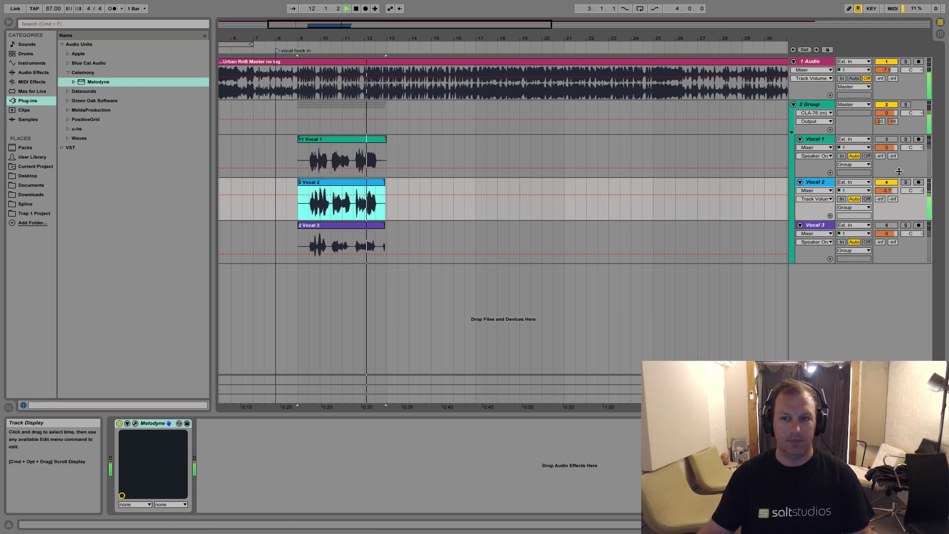
pyautogui.click(815, 183)
pyautogui.click(333, 181)
pyautogui.press('space')
pyautogui.press('space')
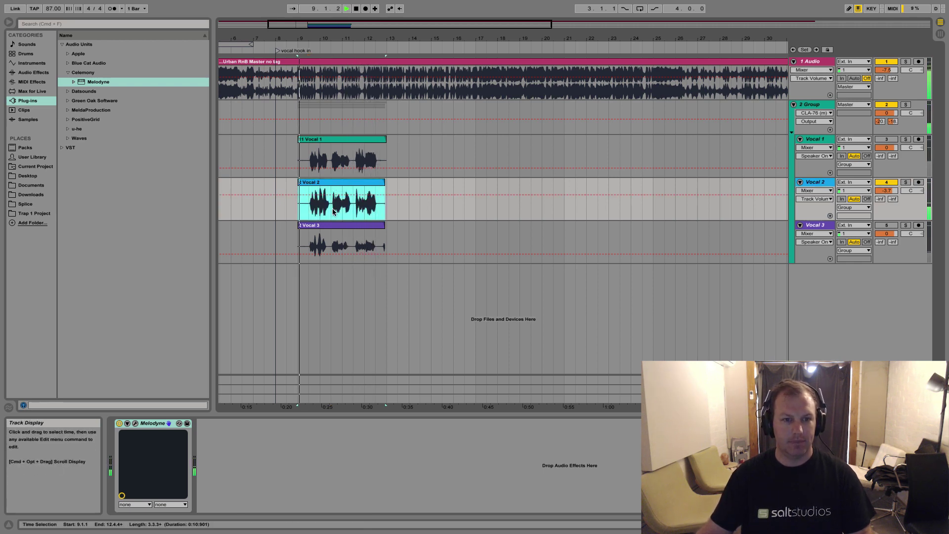
# Reopen the Melodyne editor for Vocal 2 and raise the short A#3 note just after bar 11 to B3.
pyautogui.click(331, 199)
pyautogui.click(135, 423)
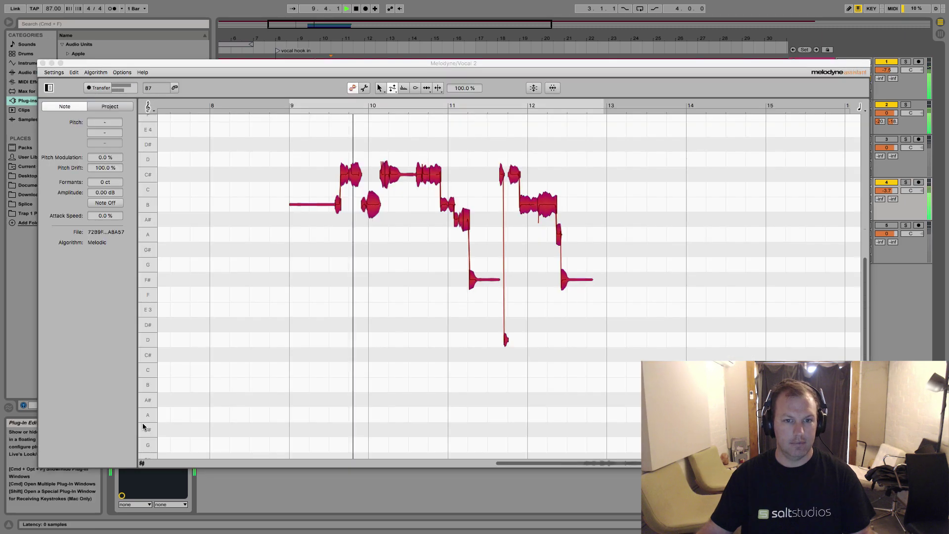
pyautogui.rightClick(410, 282)
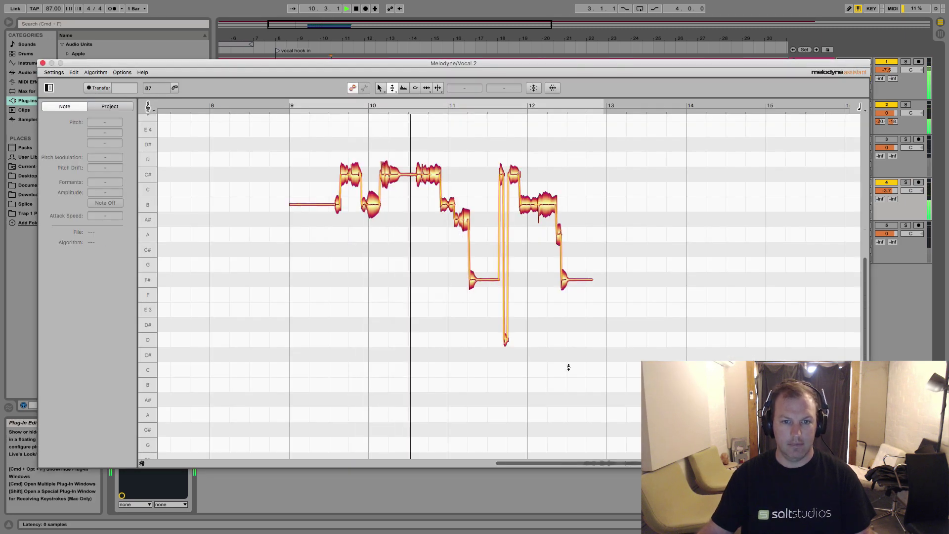
pyautogui.moveTo(497, 463); pyautogui.dragTo(465, 463)
pyautogui.moveTo(526, 464); pyautogui.dragTo(431, 218)
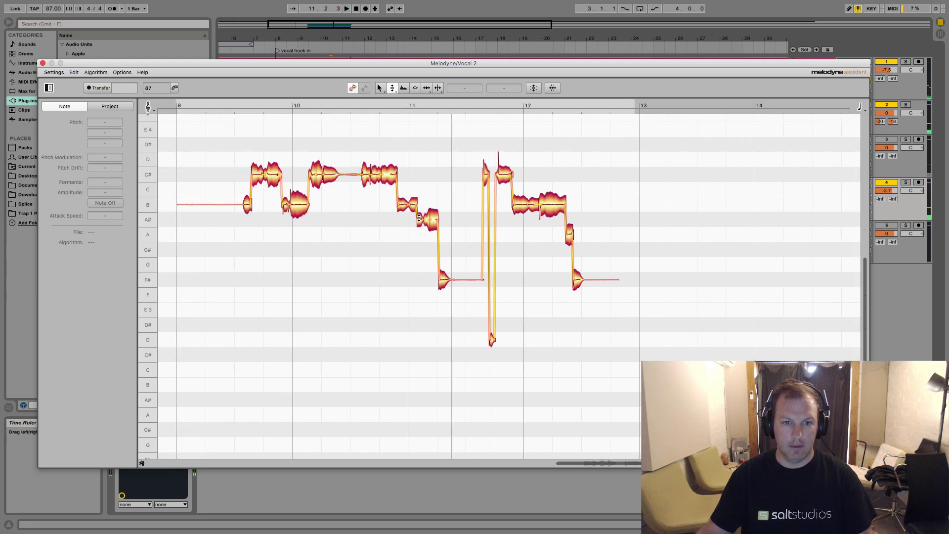
pyautogui.click(419, 217)
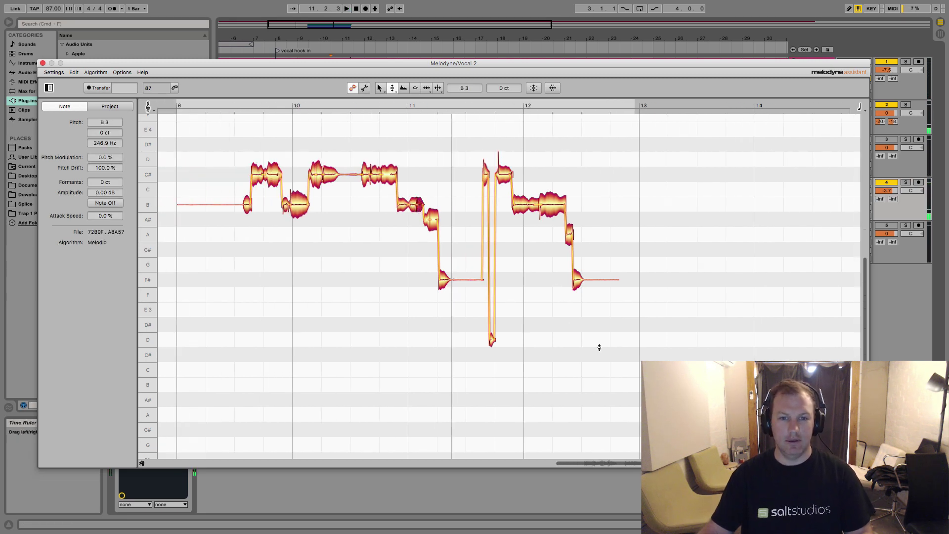
# Shift the C#4 note in the middle of bar 10 slightly earlier with the Time tool and play it back.
pyautogui.rightClick(396, 222)
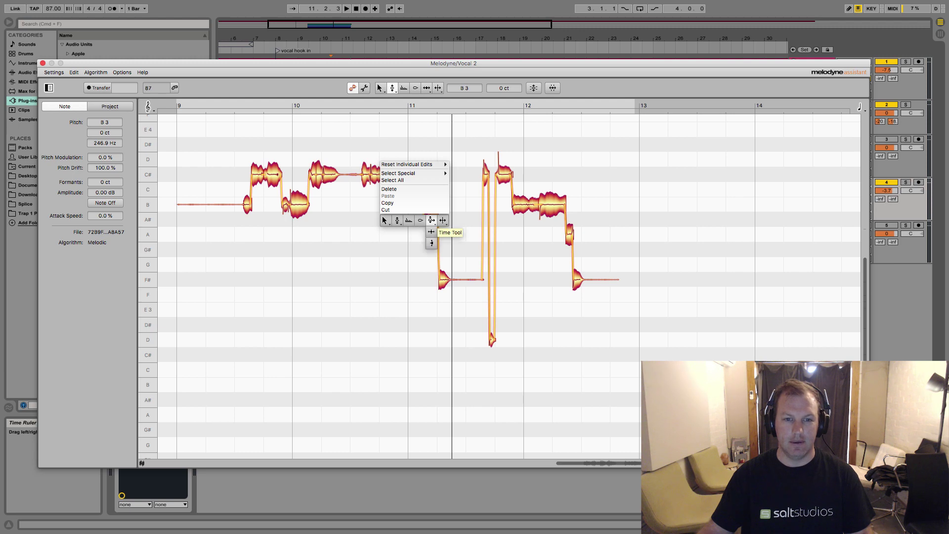
pyautogui.click(431, 232)
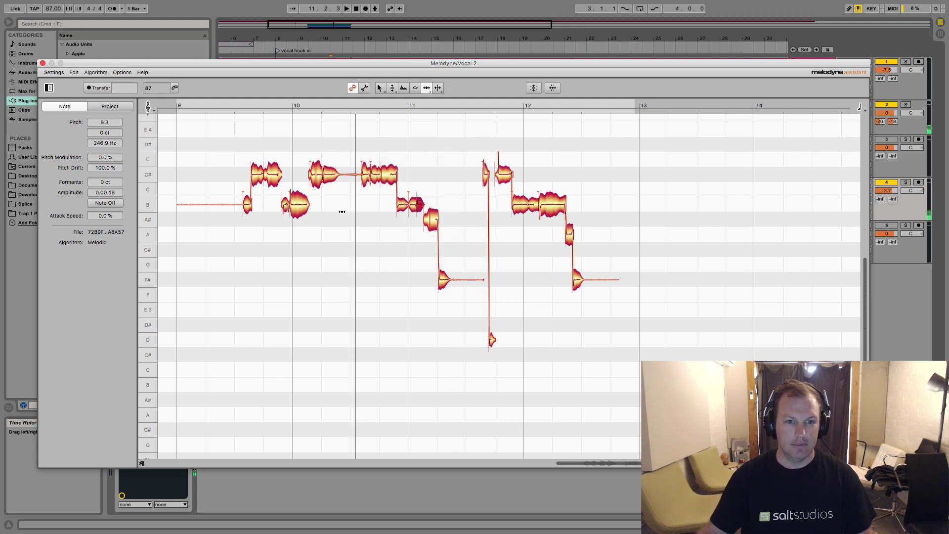
pyautogui.click(358, 176)
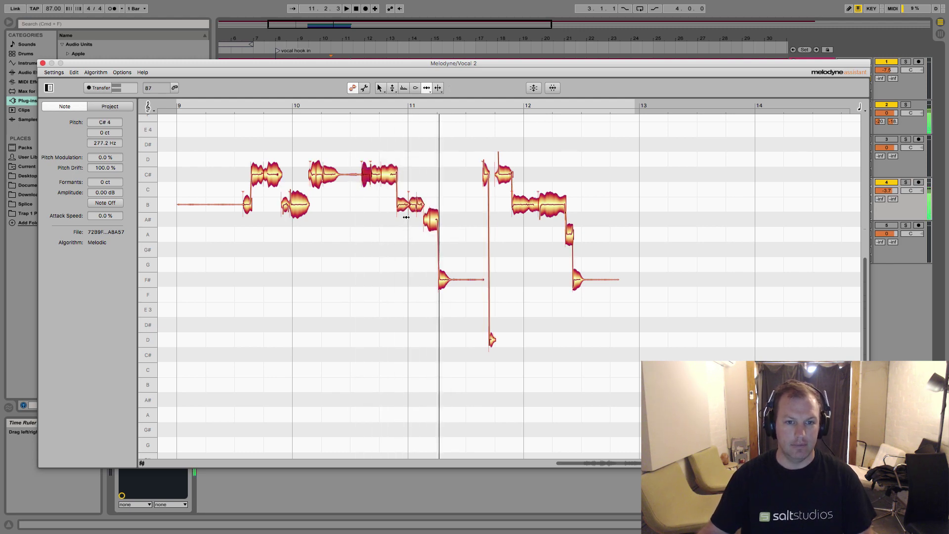
pyautogui.click(237, 309)
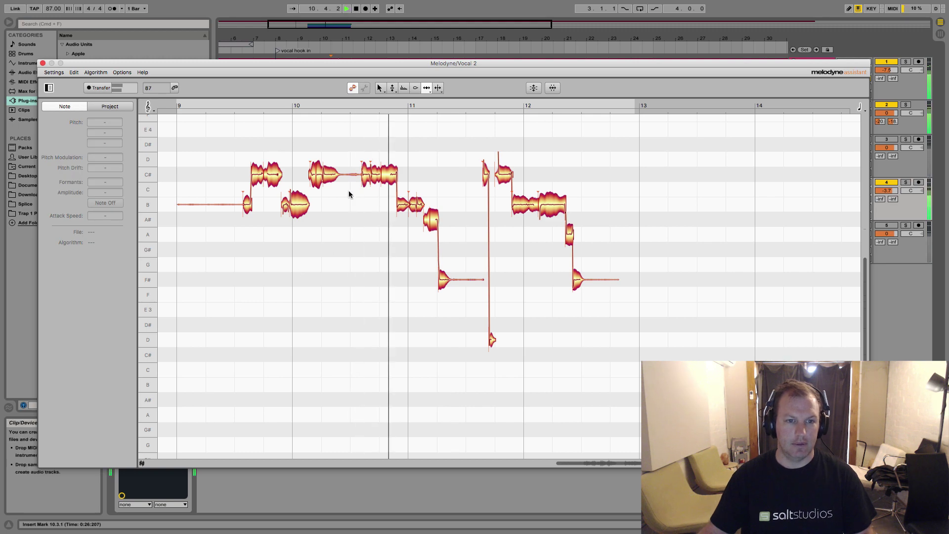
pyautogui.press('space')
pyautogui.moveTo(364, 175); pyautogui.dragTo(360, 175)
pyautogui.click(342, 215)
pyautogui.press('space')
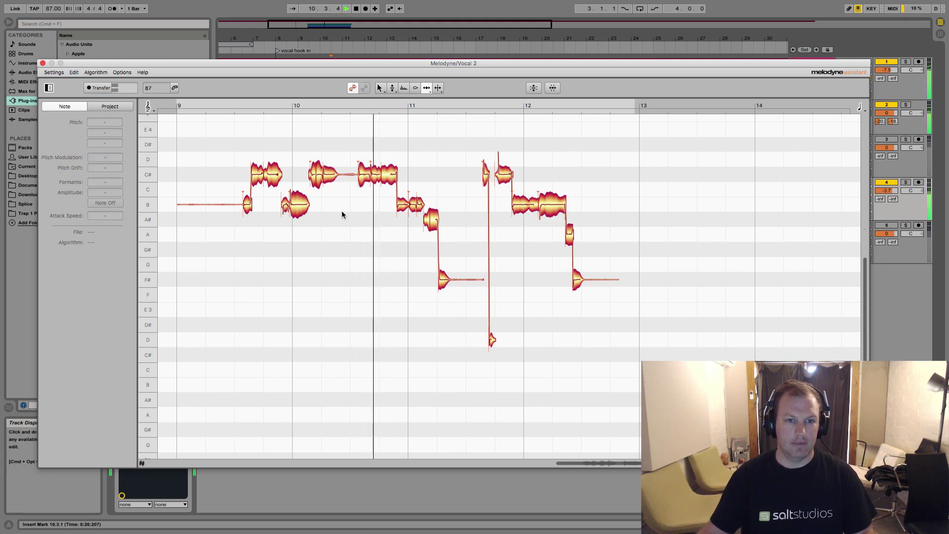
# Replay the phrase from 10.3.1 to check the timing of the C#4 notes before bar 11.
pyautogui.click(369, 174)
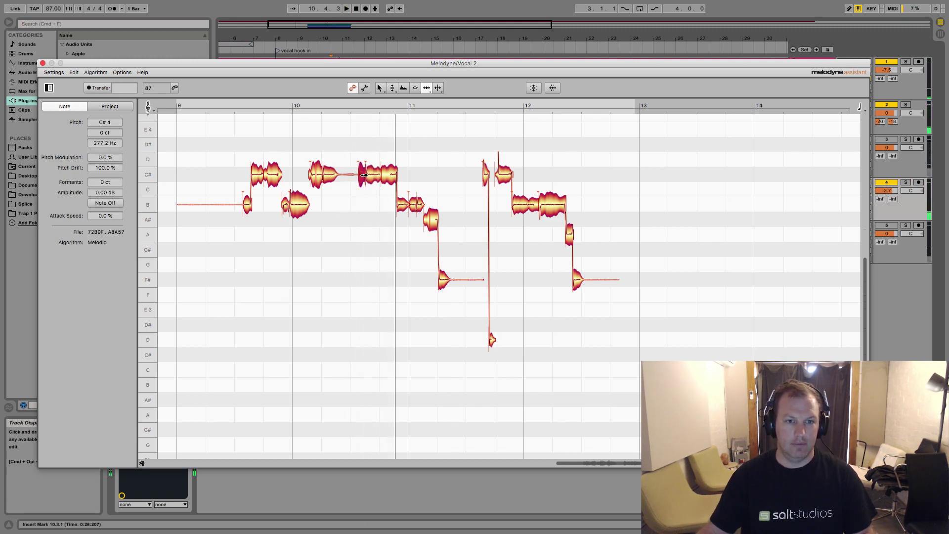
pyautogui.click(349, 204)
pyautogui.press('space')
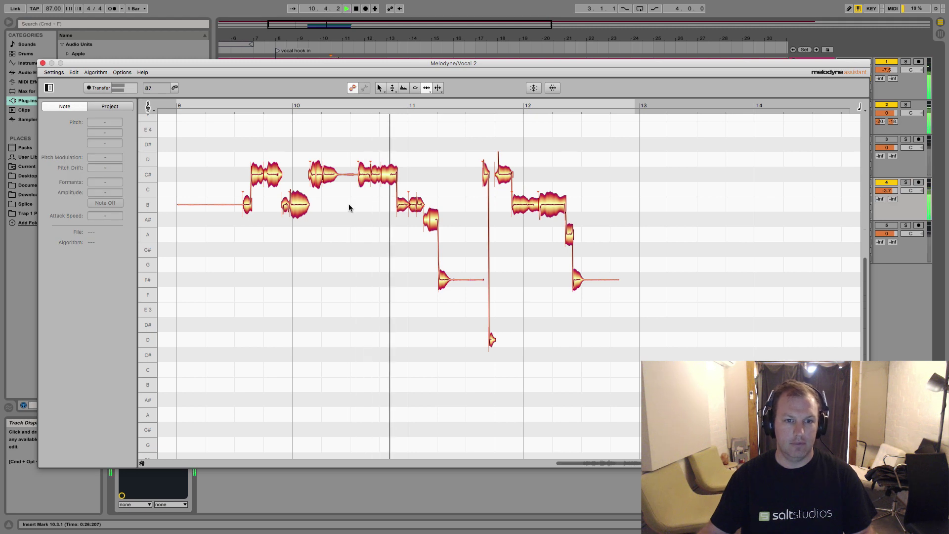
pyautogui.press('space')
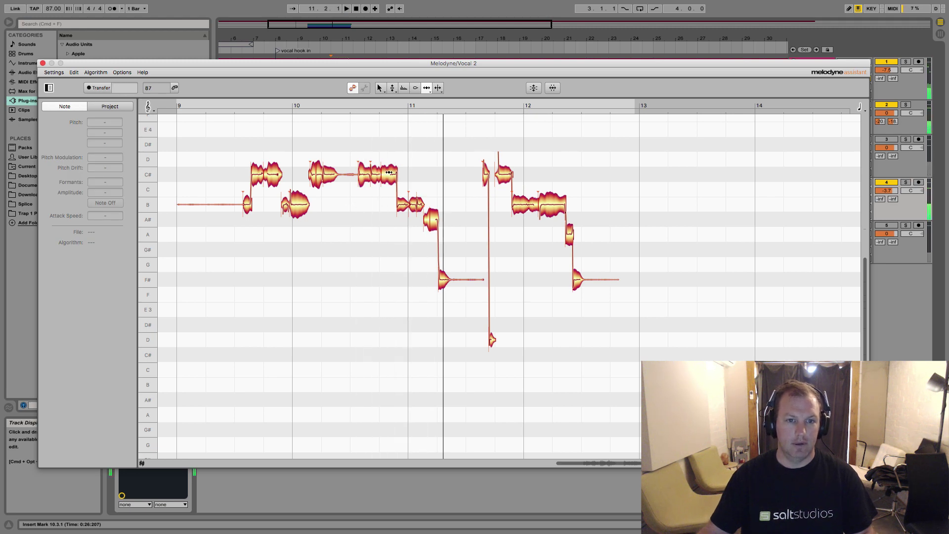
pyautogui.click(387, 172)
pyautogui.click(371, 184)
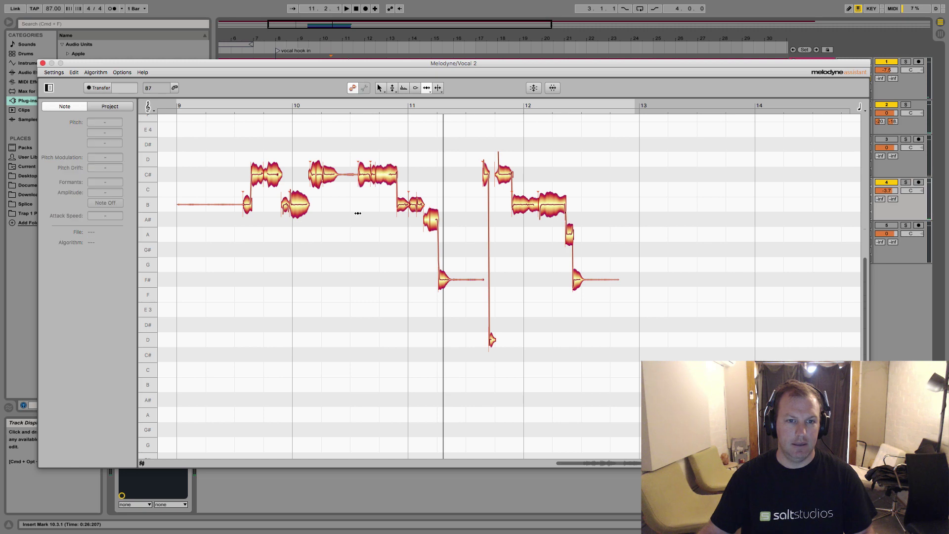
pyautogui.press('space')
pyautogui.press('space')
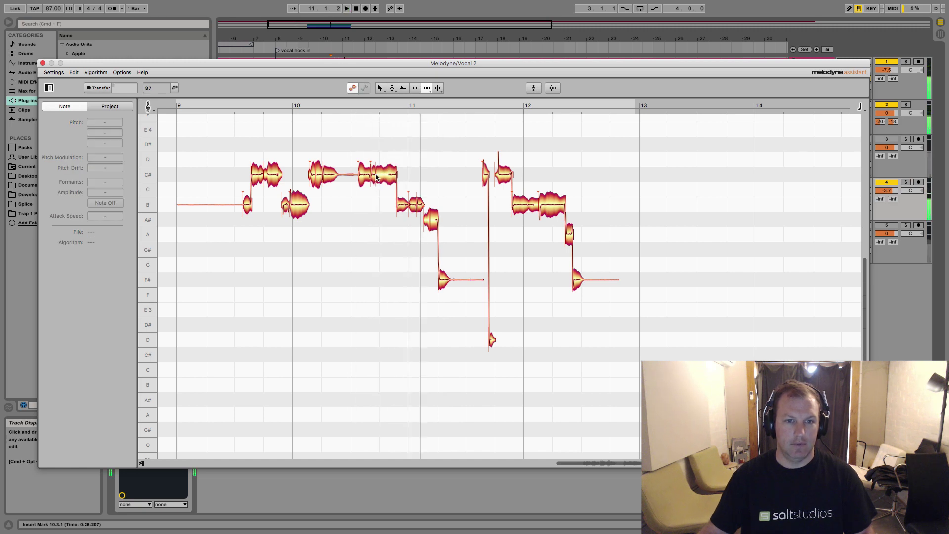
# Move the start of the B3 note just before bar 11 slightly earlier and replay the phrase.
pyautogui.click(378, 176)
pyautogui.click(398, 205)
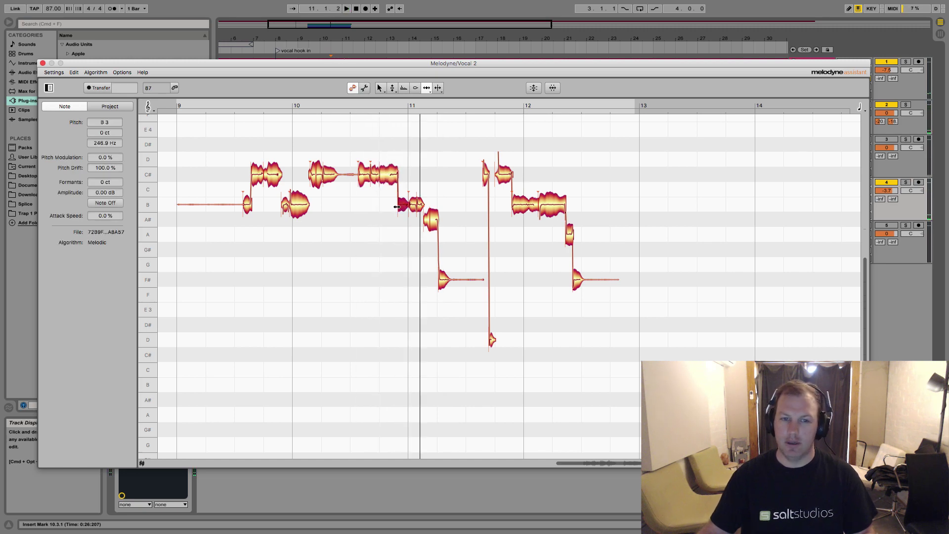
pyautogui.moveTo(398, 205); pyautogui.dragTo(393, 204)
pyautogui.click(369, 214)
pyautogui.press('space')
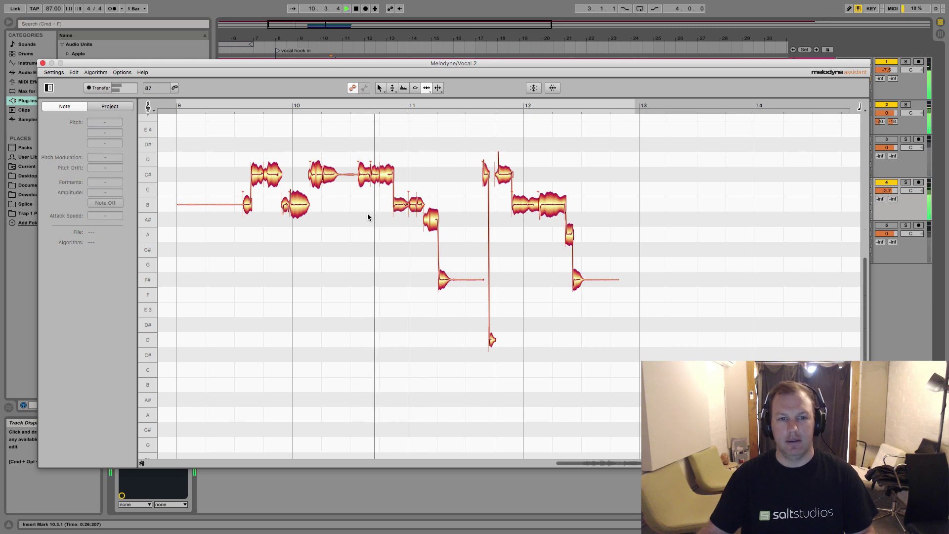
# Lower the A#3 note after the start of bar 11 to A3 with the Pitch tool.
pyautogui.rightClick(375, 215)
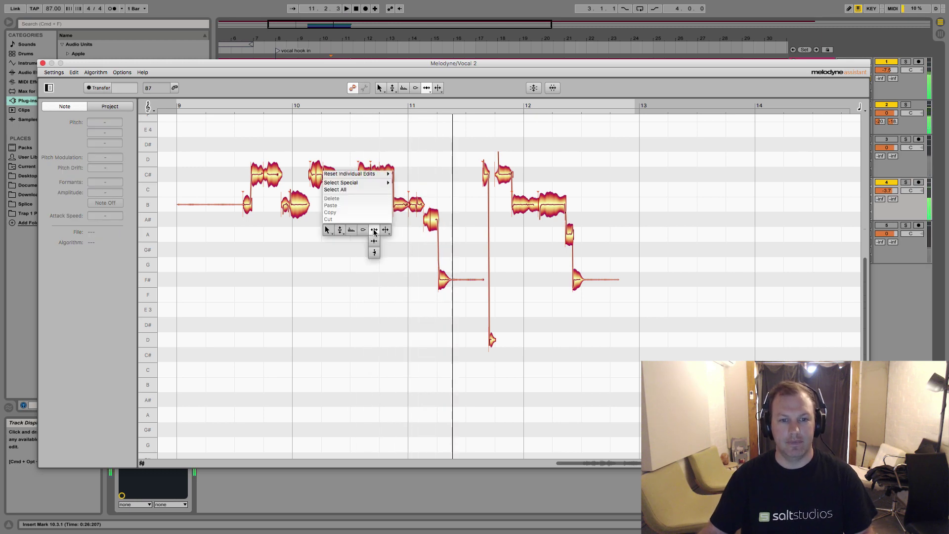
pyautogui.click(341, 230)
pyautogui.moveTo(430, 219); pyautogui.dragTo(428, 227)
pyautogui.moveTo(427, 218); pyautogui.dragTo(427, 232)
pyautogui.press('space')
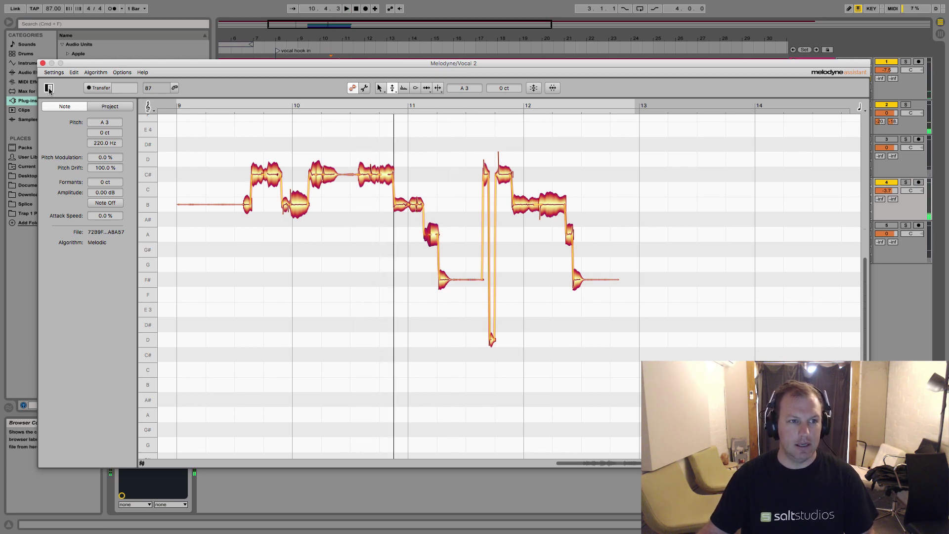
# Close the Vocal 2 Melodyne editor, turn the Vocal 2 track off and turn Vocal 3 on.
pyautogui.click(42, 62)
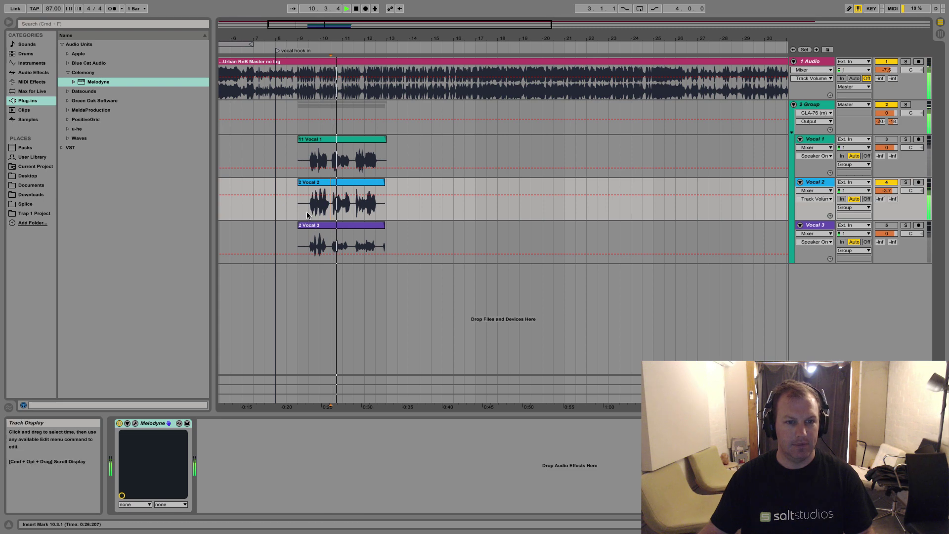
pyautogui.click(308, 237)
pyautogui.press('space')
pyautogui.click(883, 183)
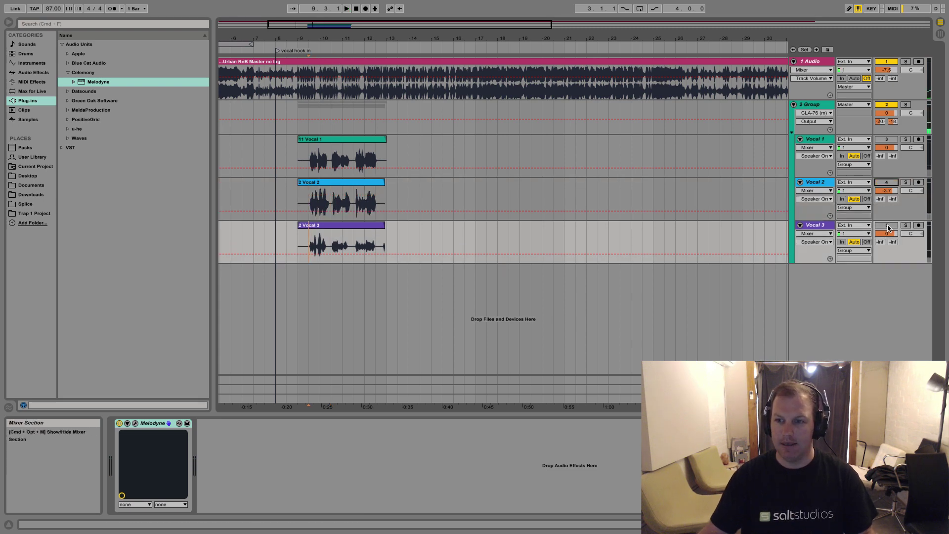
pyautogui.click(885, 226)
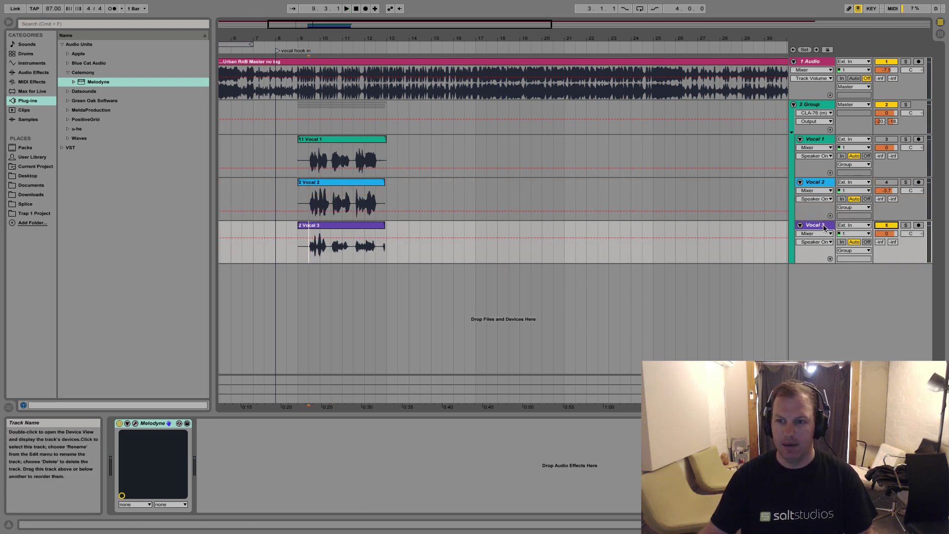
# Open the Melodyne editor for Vocal 3 and snap all its notes to the nearest semitone.
pyautogui.click(329, 225)
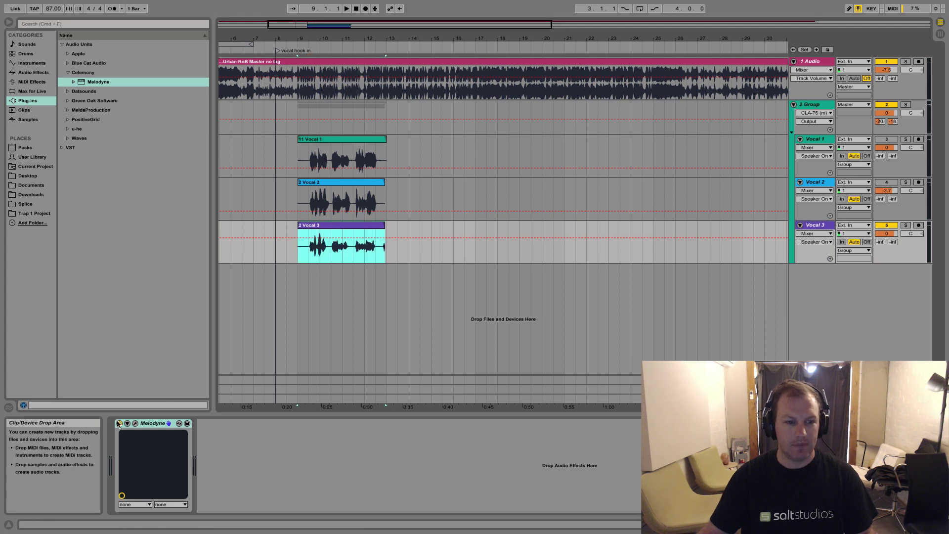
pyautogui.click(813, 226)
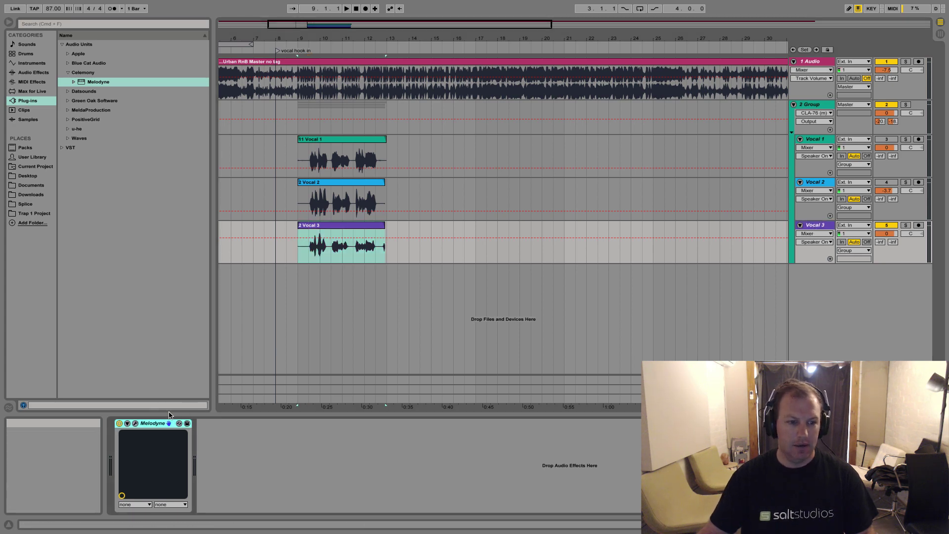
pyautogui.click(135, 423)
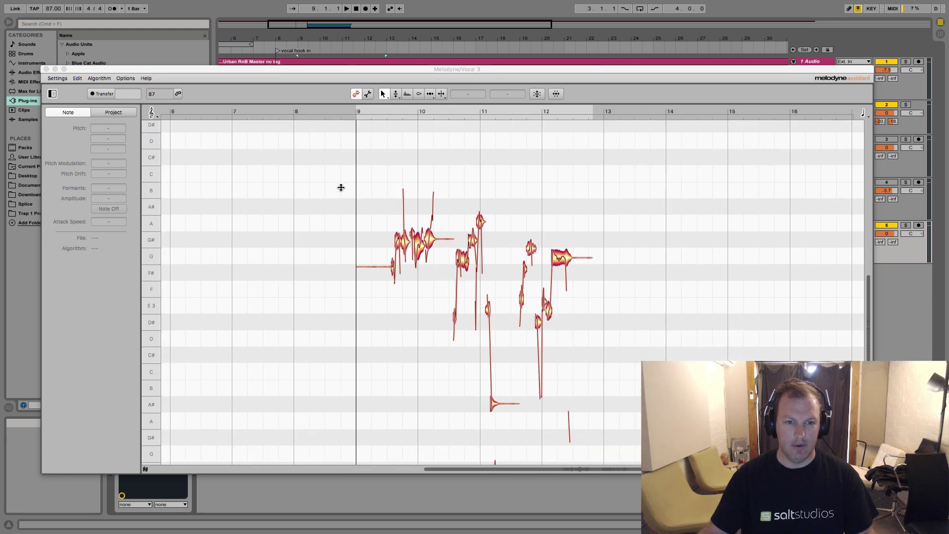
pyautogui.moveTo(340, 187); pyautogui.dragTo(620, 445)
pyautogui.rightClick(635, 337)
pyautogui.click(648, 337)
pyautogui.doubleClick(556, 261)
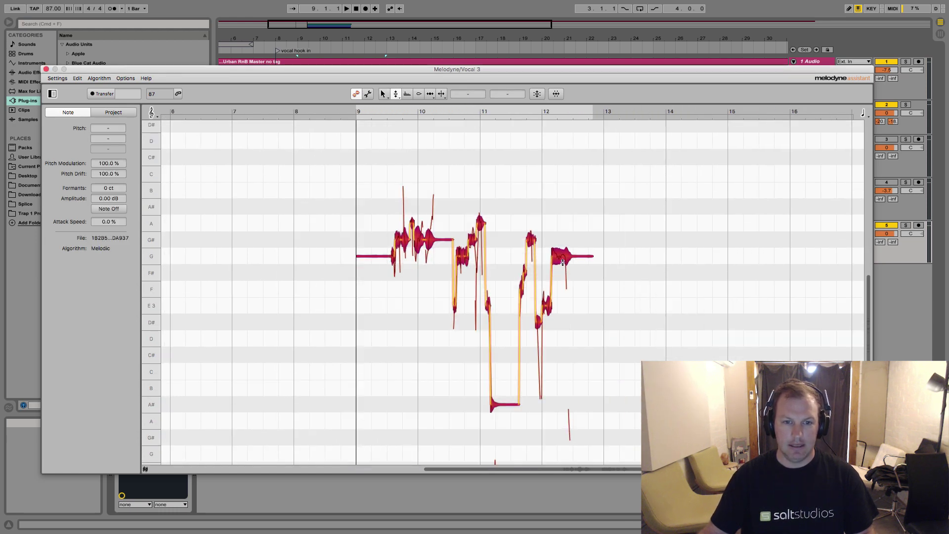
# Set both pitch modulation and pitch drift to 0% for all Vocal 3 notes.
pyautogui.rightClick(589, 250)
pyautogui.click(609, 321)
pyautogui.doubleClick(560, 257)
pyautogui.rightClick(590, 278)
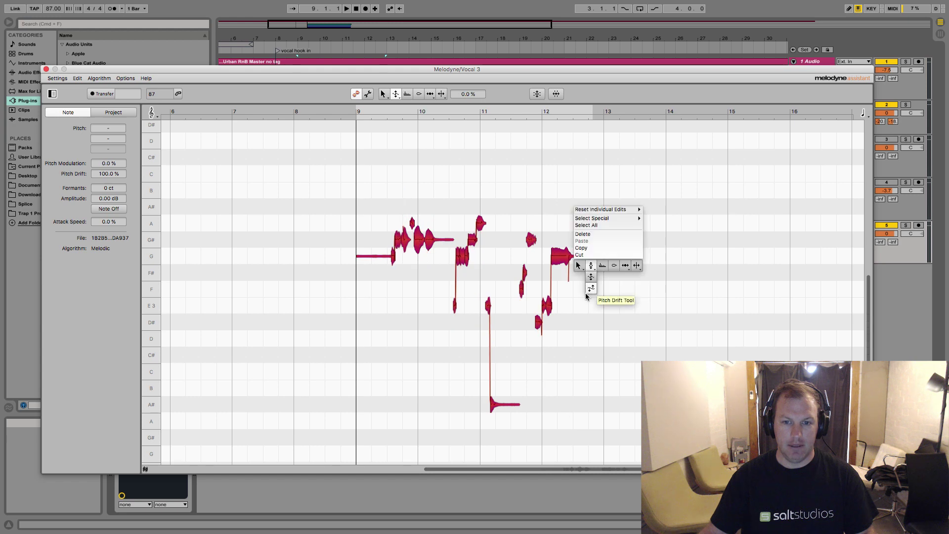
pyautogui.click(590, 295)
pyautogui.doubleClick(564, 257)
# Select all Vocal 3 notes and raise them together by five semitones with the Pitch tool.
pyautogui.rightClick(614, 322)
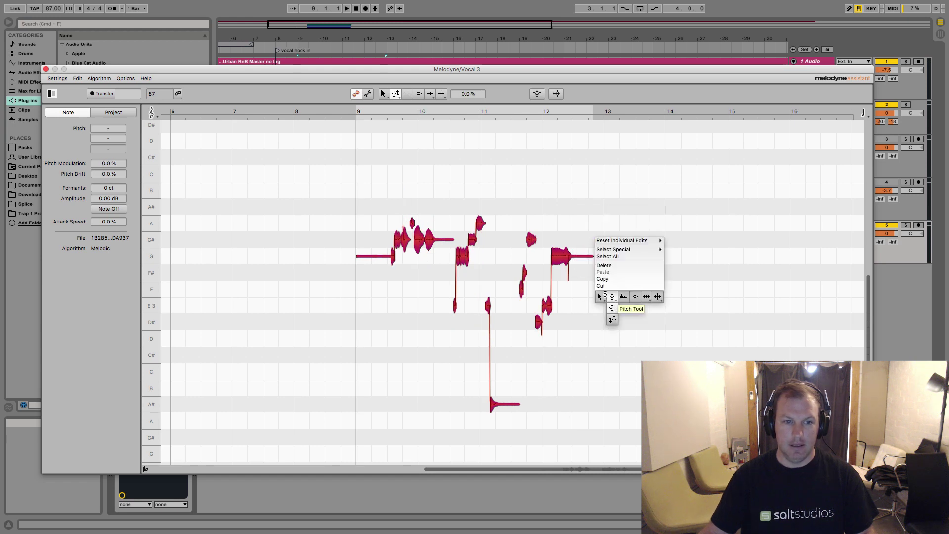
pyautogui.click(612, 307)
pyautogui.moveTo(345, 187); pyautogui.dragTo(599, 426)
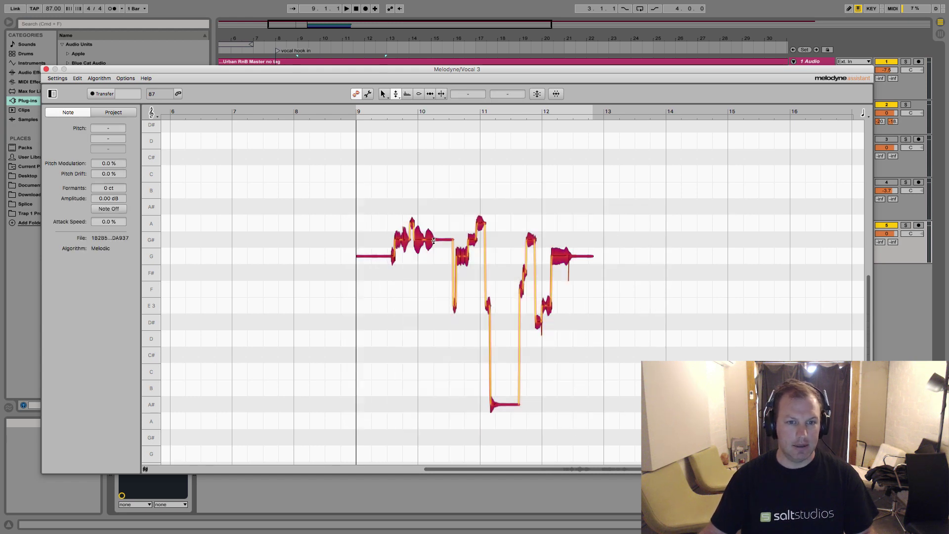
pyautogui.scroll(2, 404, 247)
pyautogui.moveTo(420, 269); pyautogui.dragTo(419, 187)
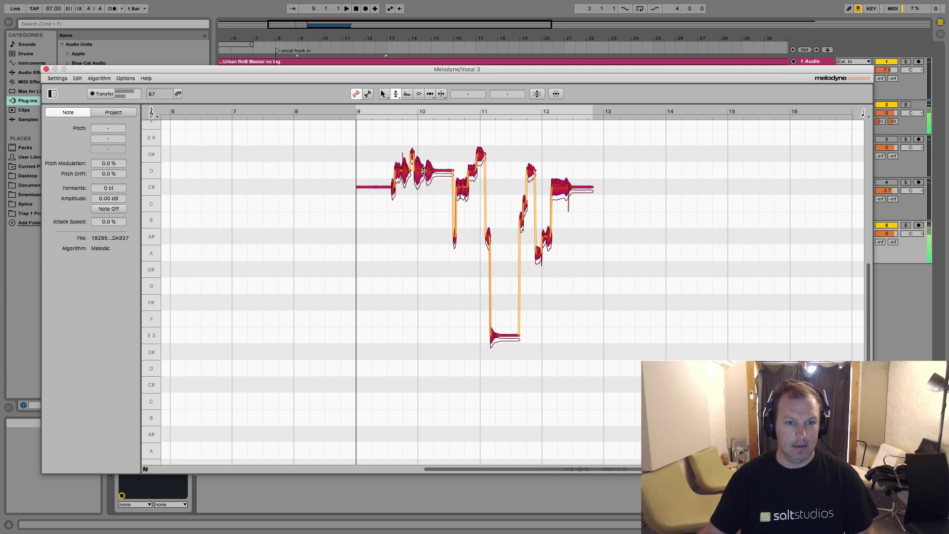
pyautogui.click(417, 228)
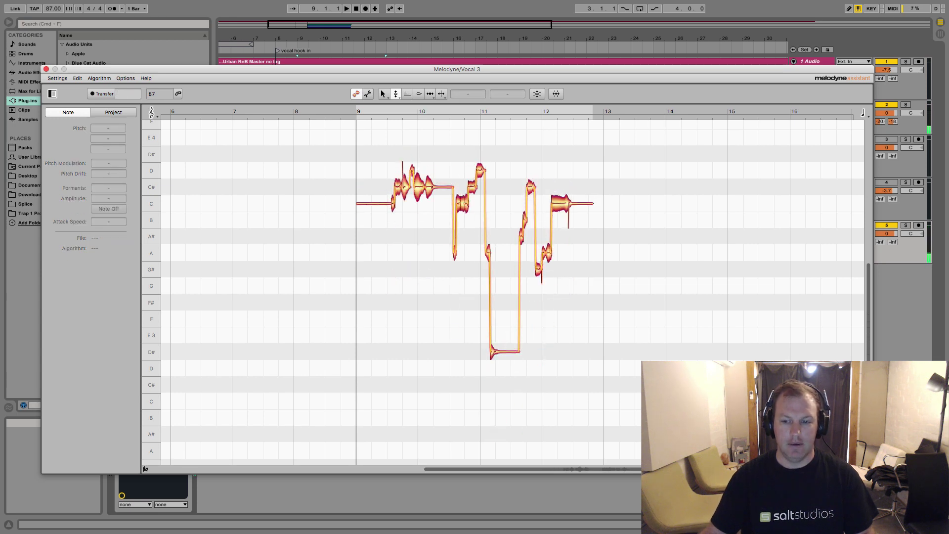
# Raise the opening Vocal 3 note to C#4.
pyautogui.scroll(3, 228, 237)
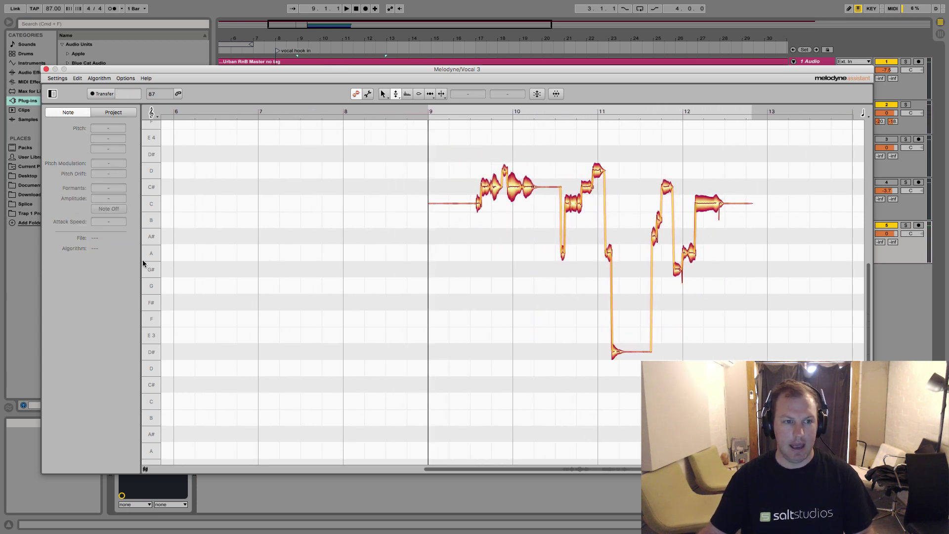
pyautogui.hscroll(5, 417, 242)
pyautogui.click(345, 189)
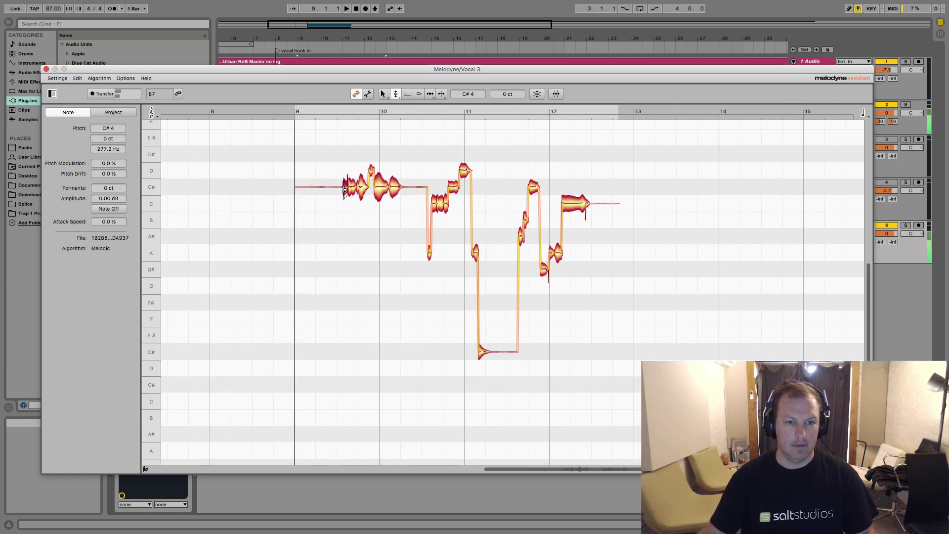
# Lower the Vocal 3 note at bar 10 to B3 and raise the C4 notes just before bar 11 to C#4.
pyautogui.click(380, 188)
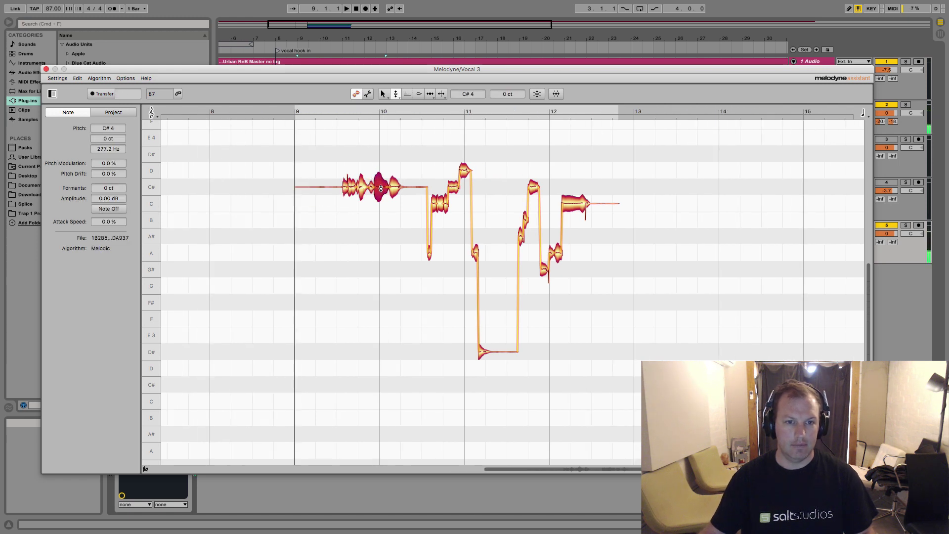
pyautogui.moveTo(380, 189); pyautogui.dragTo(380, 220)
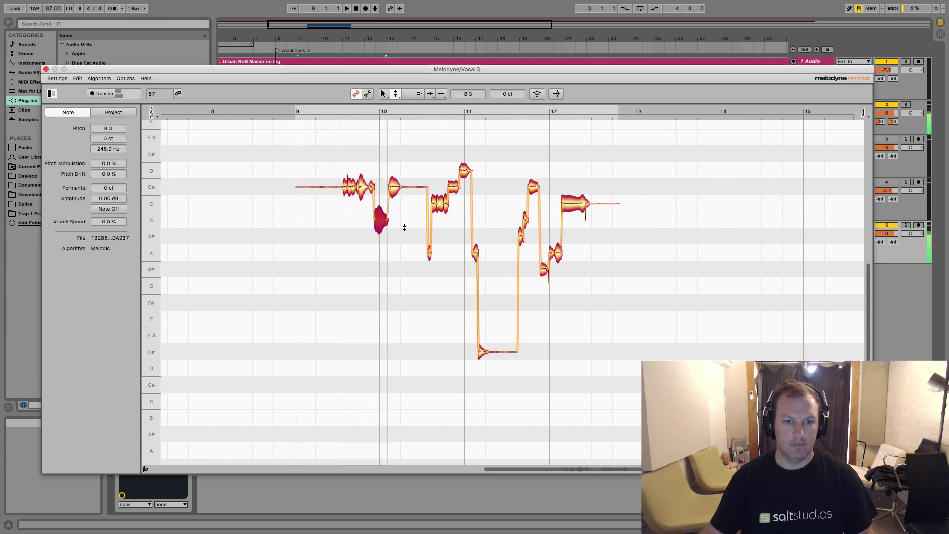
pyautogui.click(437, 203)
pyautogui.moveTo(437, 203); pyautogui.dragTo(437, 186)
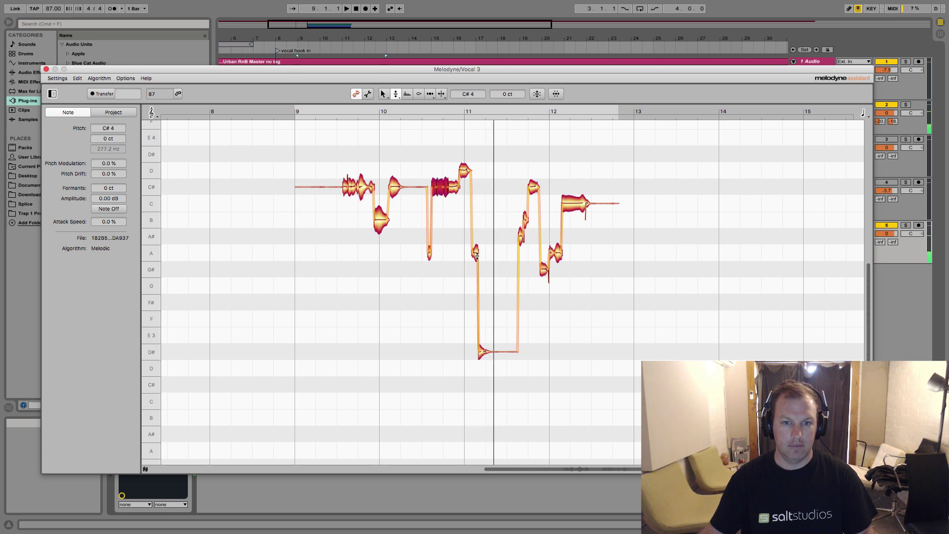
# Raise the Vocal 3 note at bar 11 to E4, the short note after it to C#4 and the low sustained note to B3.
pyautogui.moveTo(477, 255); pyautogui.dragTo(463, 139)
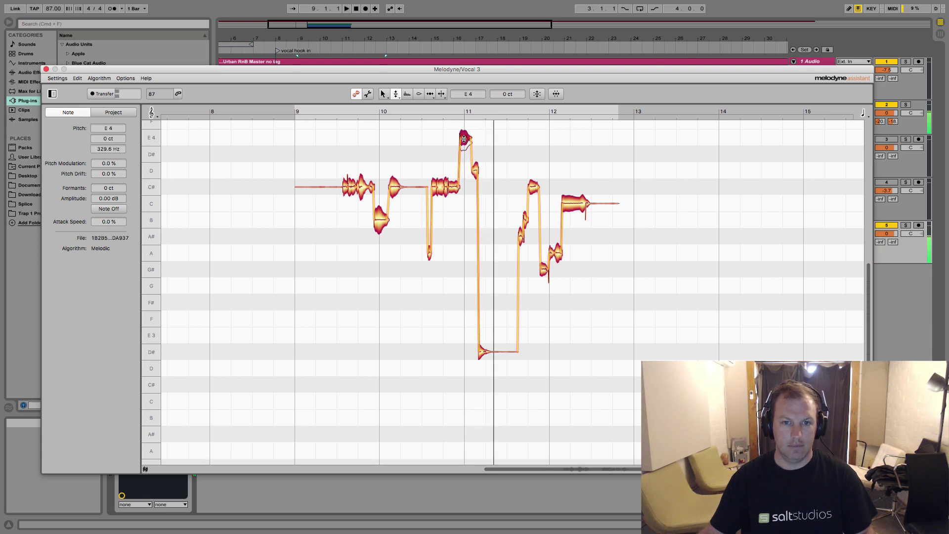
pyautogui.doubleClick(438, 150)
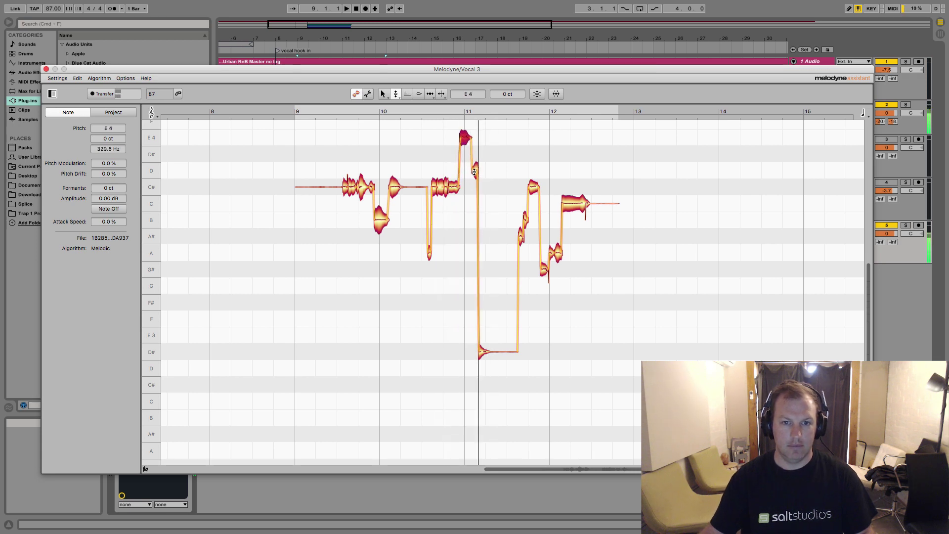
pyautogui.press('space')
pyautogui.moveTo(482, 352); pyautogui.dragTo(482, 216)
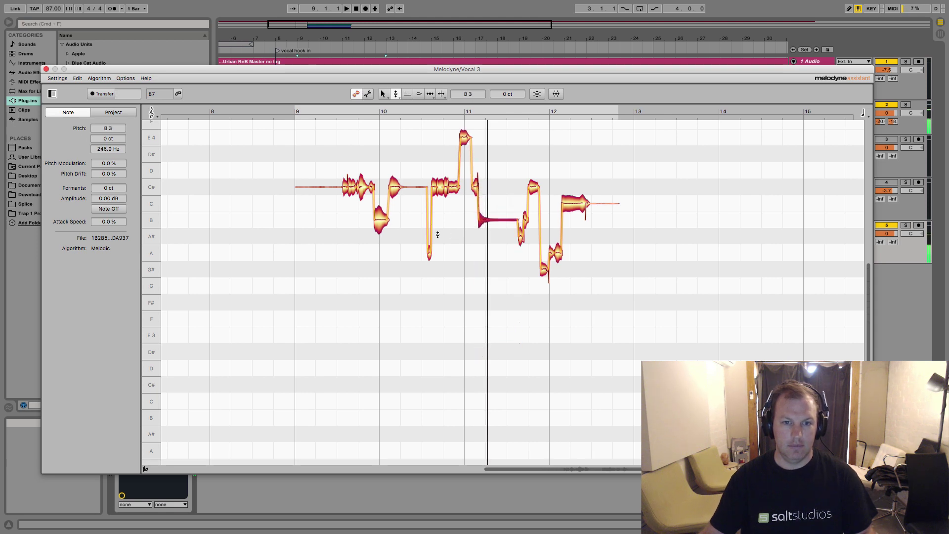
pyautogui.press('space')
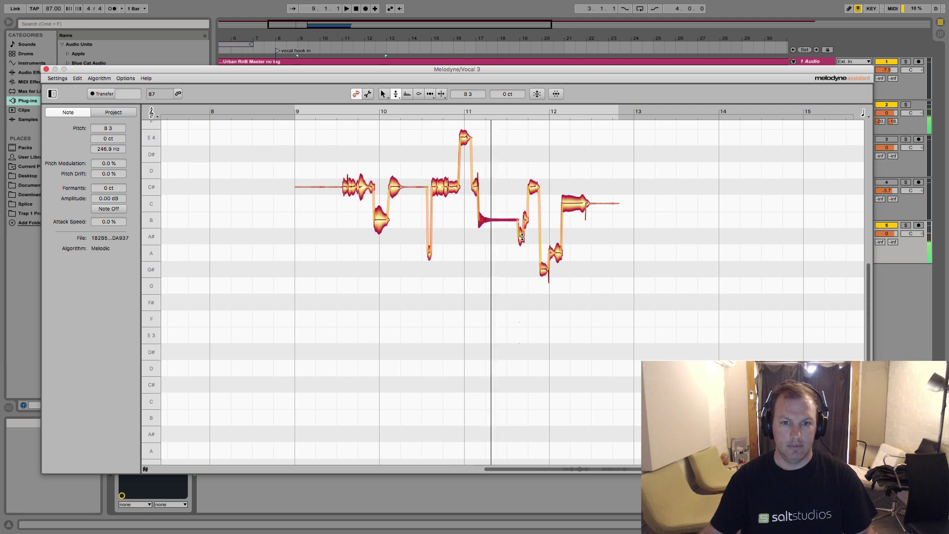
# Raise the A#3 note before bar 12 to C#4, the notes around bar 12 to A3 and B3, and the final sustained note to C#4.
pyautogui.moveTo(522, 237); pyautogui.dragTo(521, 186)
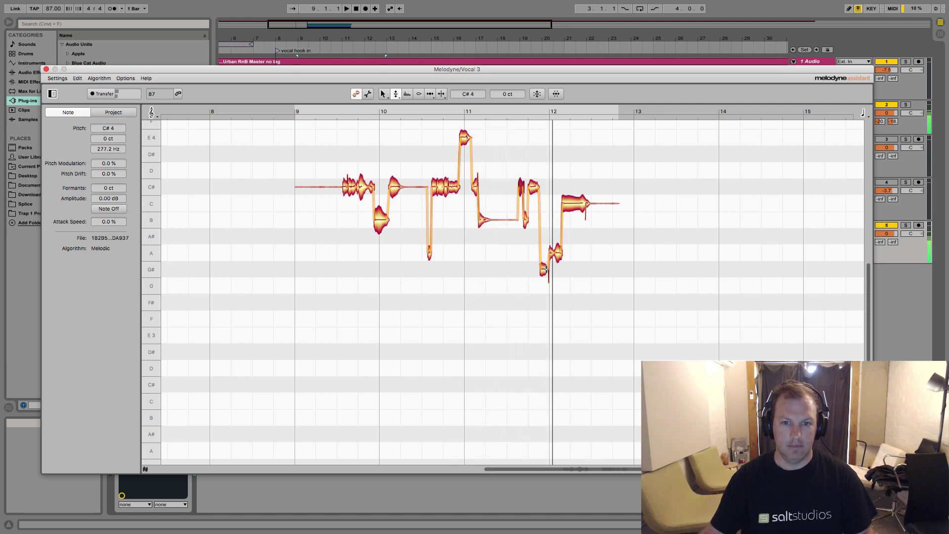
pyautogui.press('space')
pyautogui.moveTo(546, 269); pyautogui.dragTo(570, 186)
pyautogui.press('space')
pyautogui.press('space')
pyautogui.click(572, 203)
pyautogui.click(553, 206)
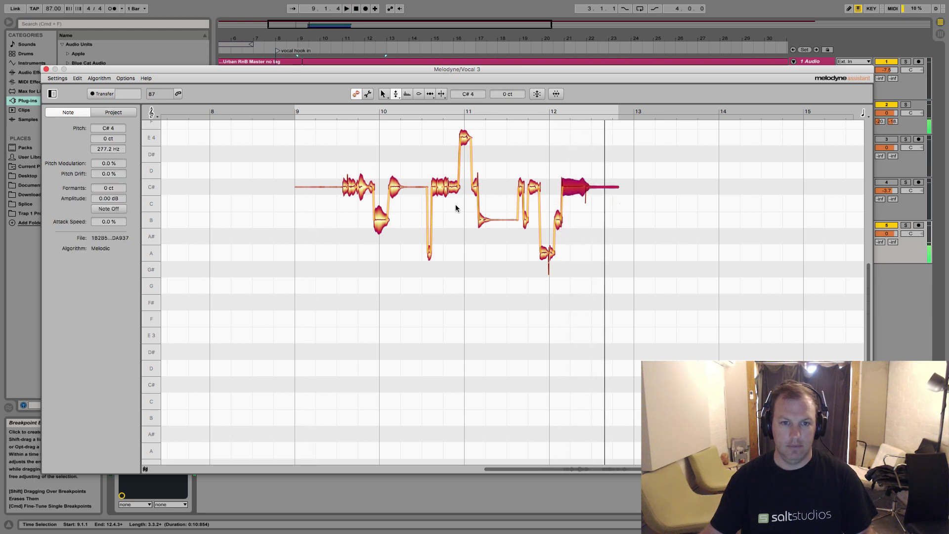
# Close the Melodyne editor and lower Vocal 3's track volume to -3.3 dB while playing the arrangement from 9.3.1.
pyautogui.click(46, 69)
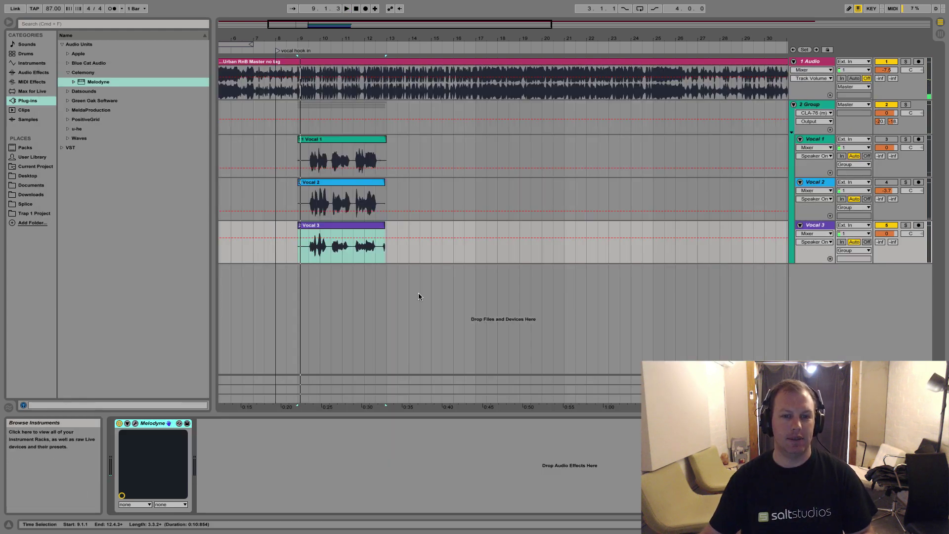
pyautogui.click(307, 277)
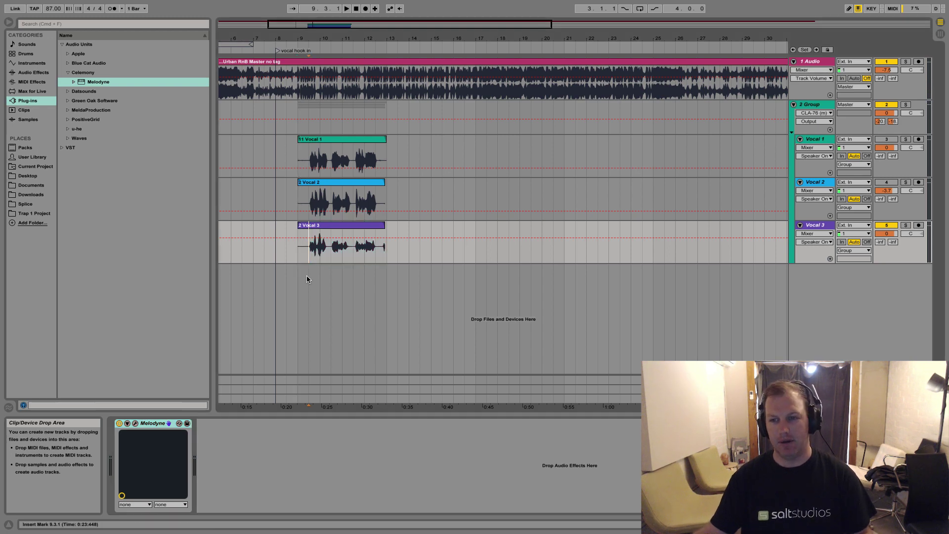
pyautogui.press('space')
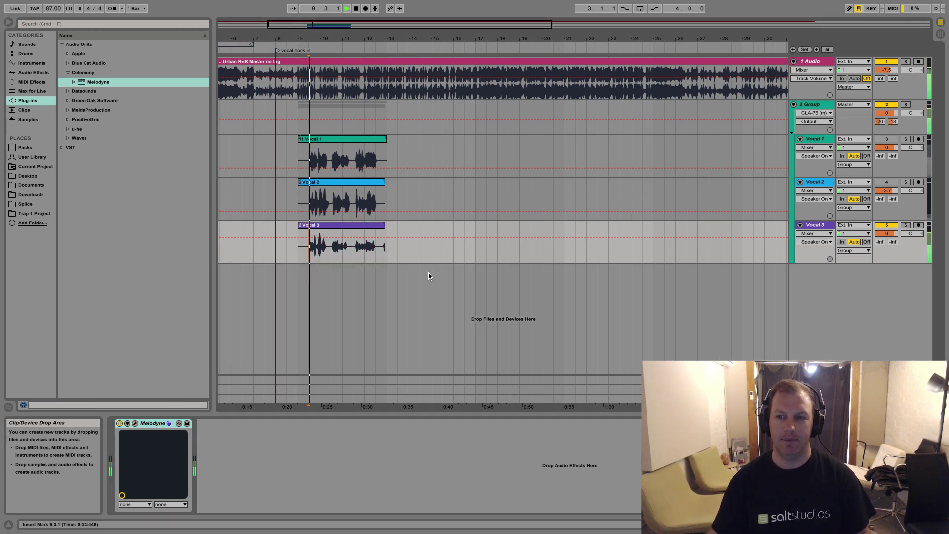
pyautogui.moveTo(886, 234); pyautogui.dragTo(886, 244)
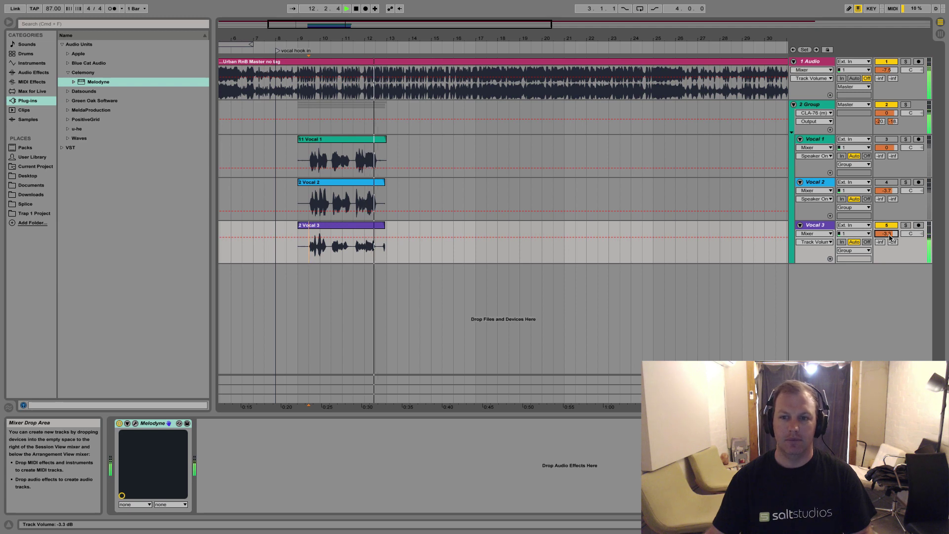
# Stop playback and trim the ends of the Vocal 3, Vocal 2 and Vocal 1 clips to 12.4.1.
pyautogui.press('space')
pyautogui.moveTo(352, 39); pyautogui.dragTo(353, 50)
pyautogui.moveTo(452, 225); pyautogui.dragTo(445, 226)
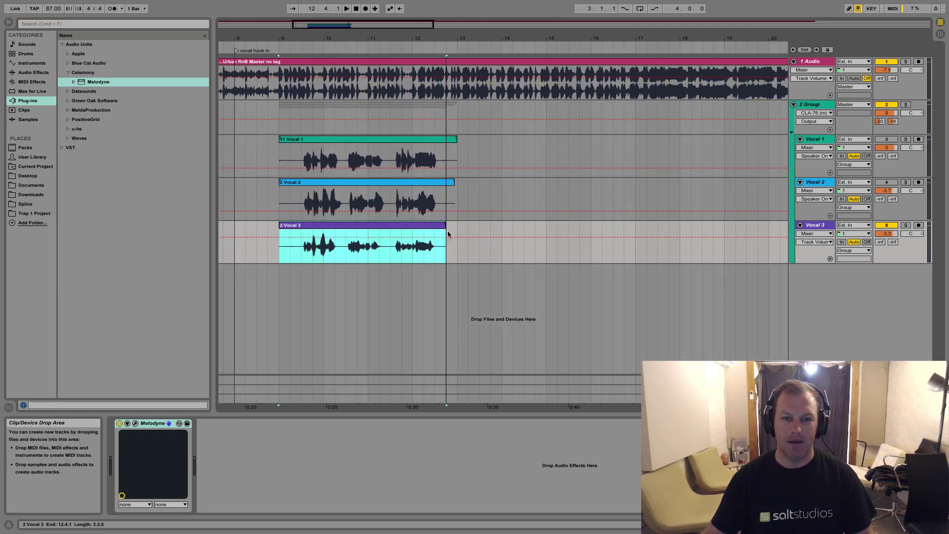
pyautogui.moveTo(454, 186); pyautogui.dragTo(448, 156)
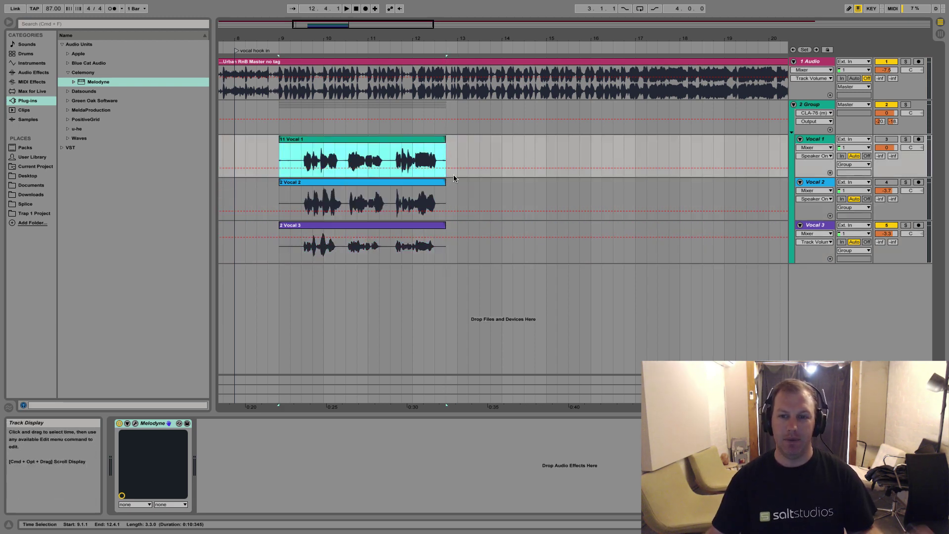